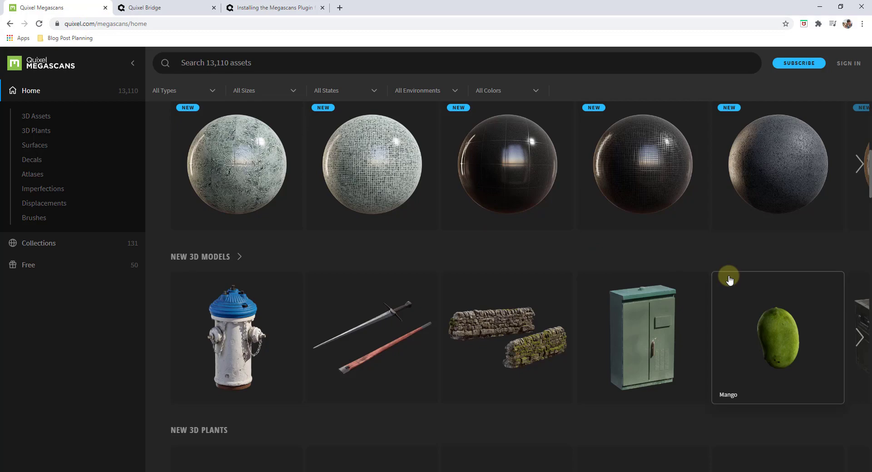
# - Import the rusted barrel teraccgda_LOD1.fbx from the RustedBarrel folder as an FBX
pyautogui.scroll(-3, 713, 263)
pyautogui.scroll(-11, 282, 245)
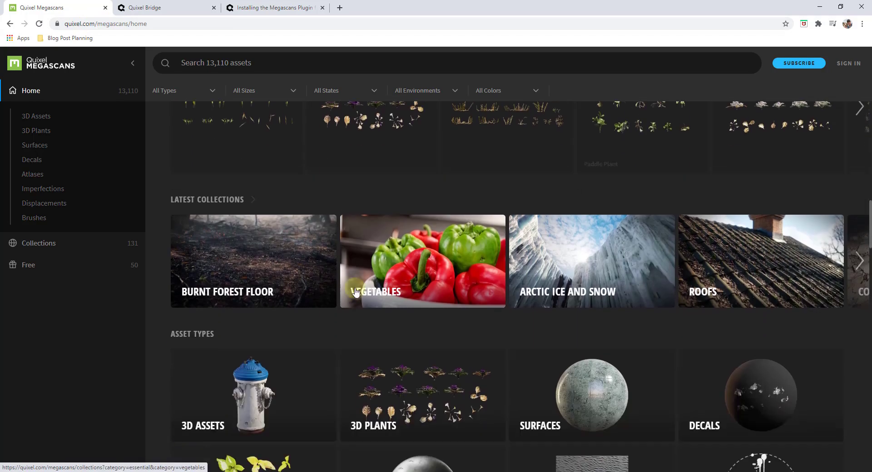
pyautogui.scroll(-4, 392, 339)
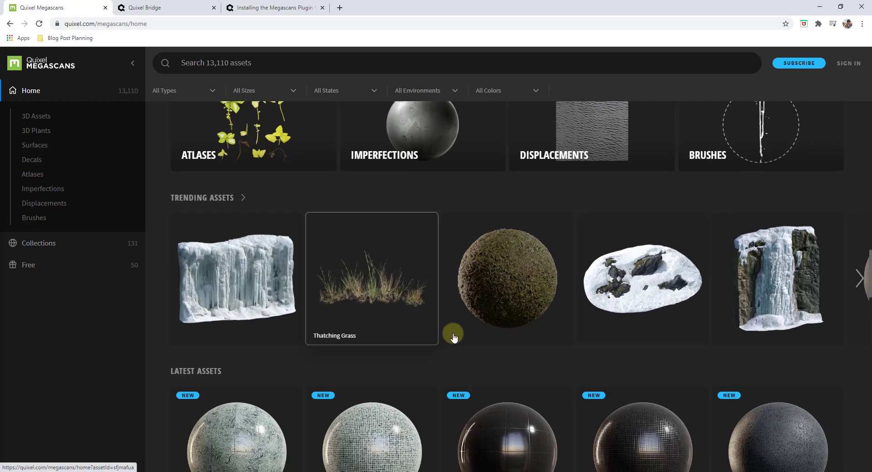
pyautogui.scroll(15, 524, 342)
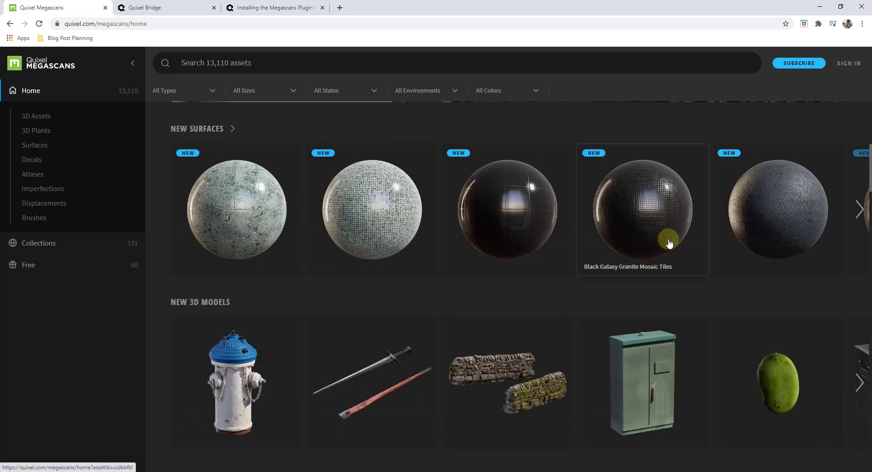
pyautogui.scroll(4, 667, 241)
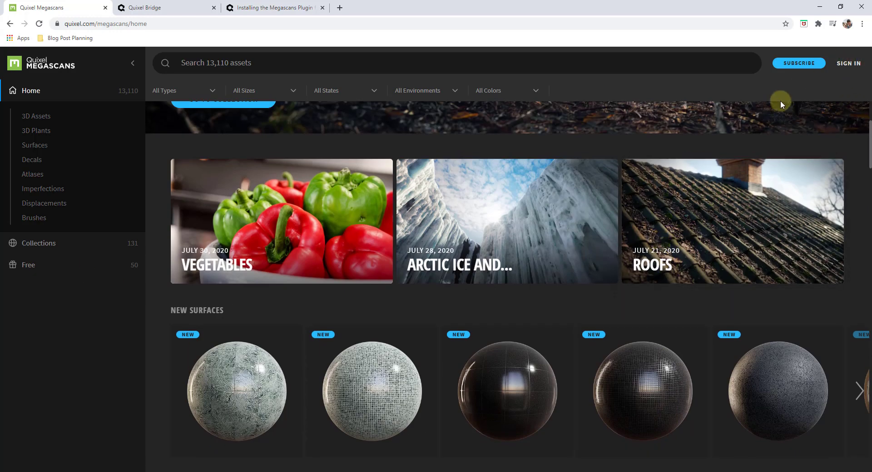
pyautogui.scroll(3, 512, 227)
pyautogui.scroll(-3, 513, 255)
pyautogui.scroll(-8, 515, 273)
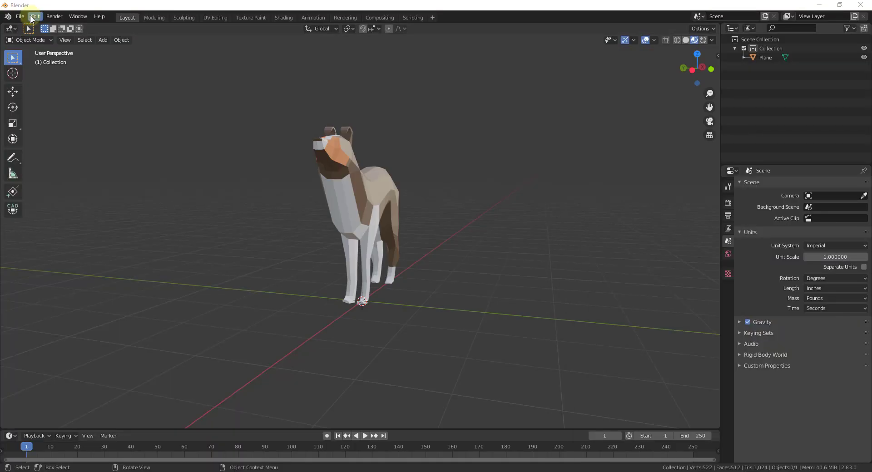
pyautogui.click(20, 16)
pyautogui.moveTo(89, 144)
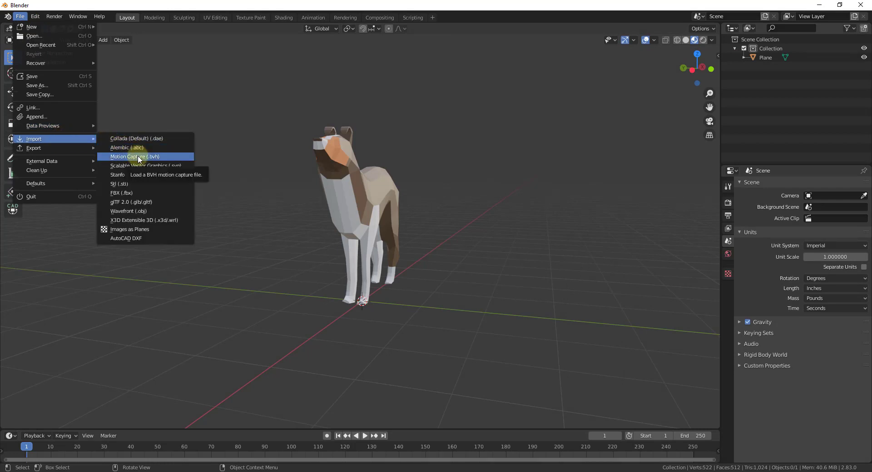
pyautogui.click(155, 196)
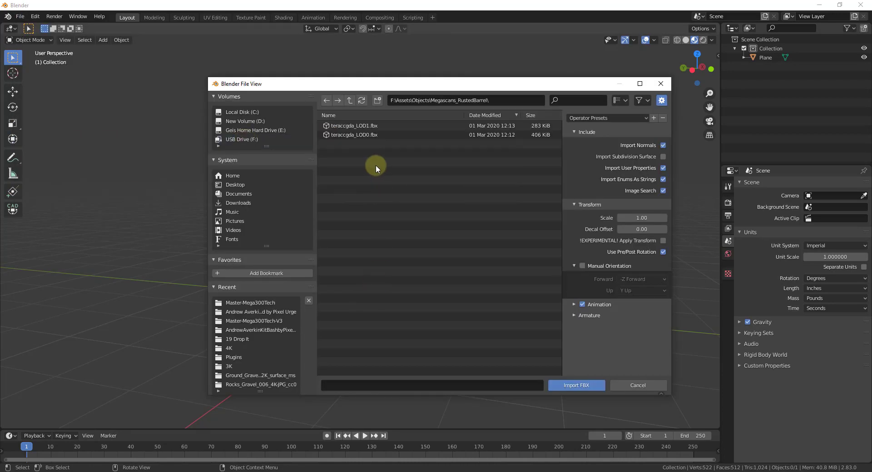
pyautogui.click(368, 126)
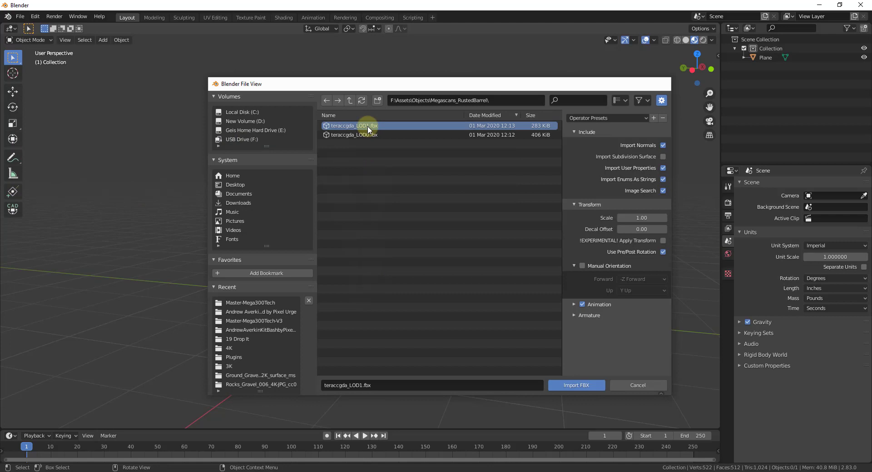
pyautogui.doubleClick(367, 126)
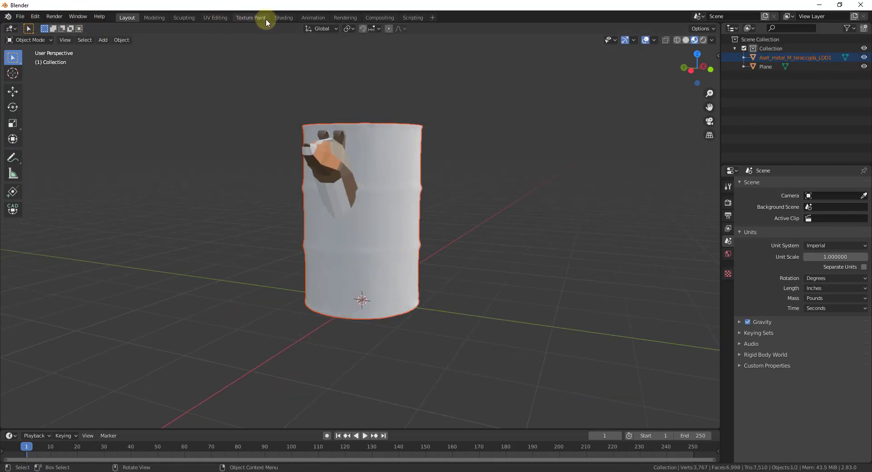
# - View the imported barrel in Material Preview in the Shading workspace
pyautogui.click(283, 18)
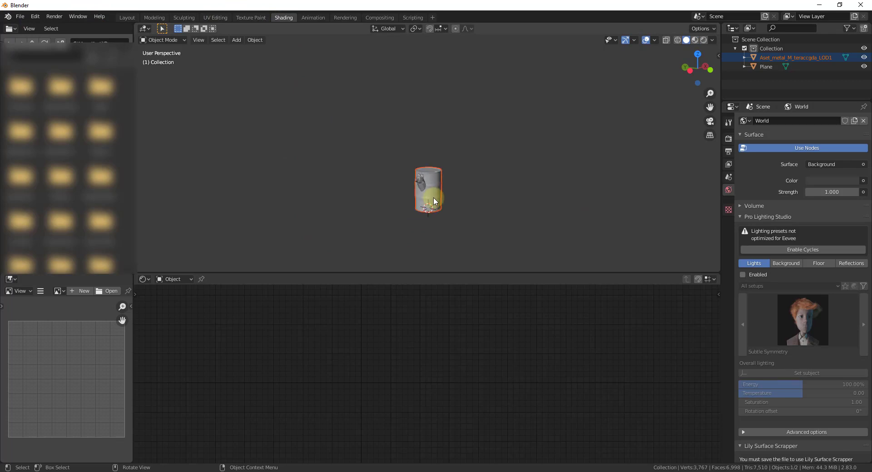
pyautogui.scroll(3, 433, 201)
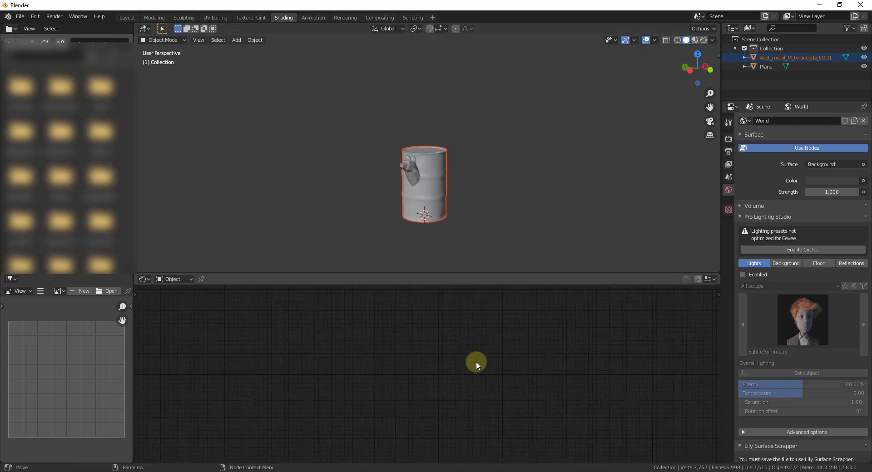
pyautogui.scroll(2, 472, 168)
pyautogui.click(694, 40)
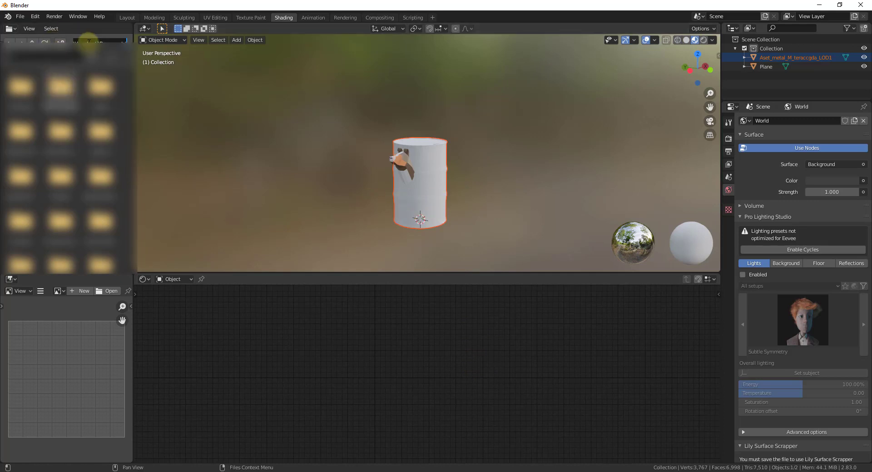
# - Back in Layout, delete the barrel and return to the Megascans web page
pyautogui.click(127, 17)
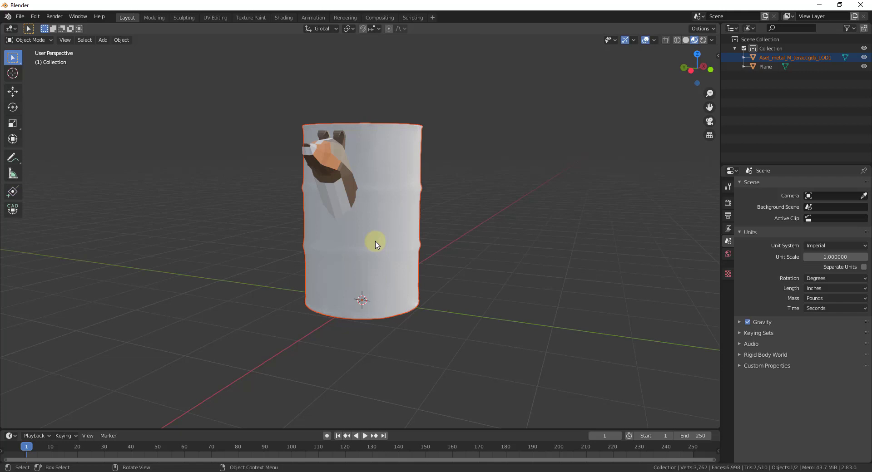
pyautogui.press('Delete')
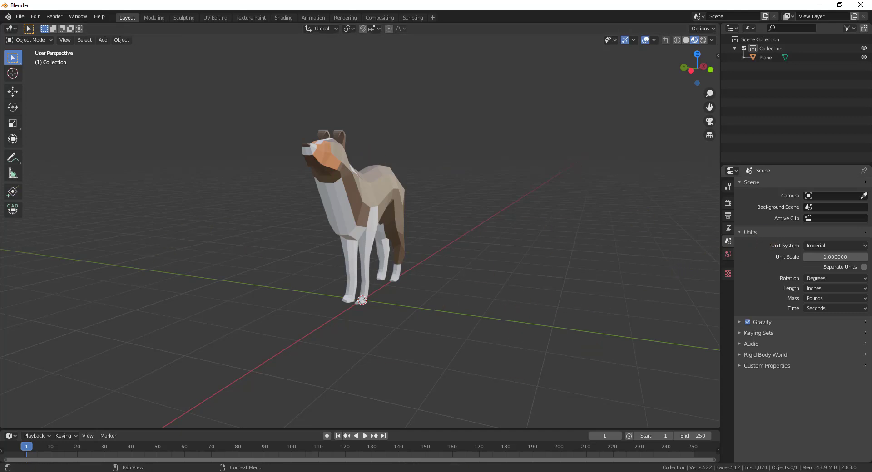
pyautogui.hotkey('alt', 'Tab')
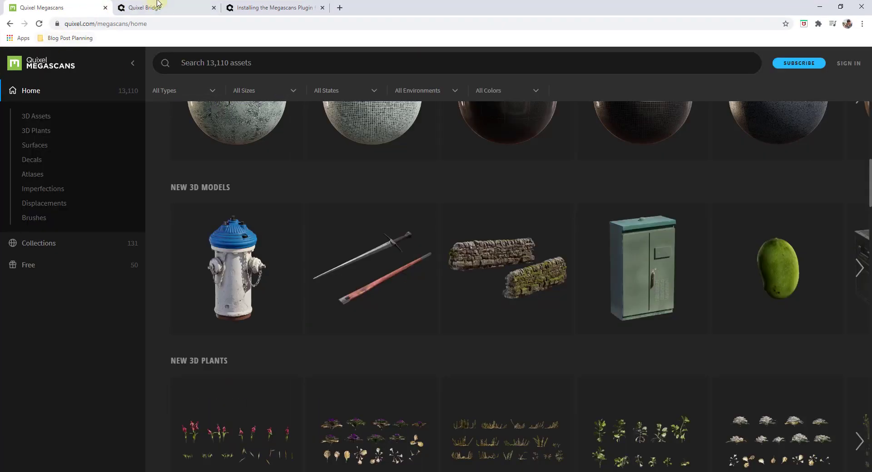
# - Switch to the Quixel Bridge tab and scroll back to its One-Click Integrations header
pyautogui.click(173, 10)
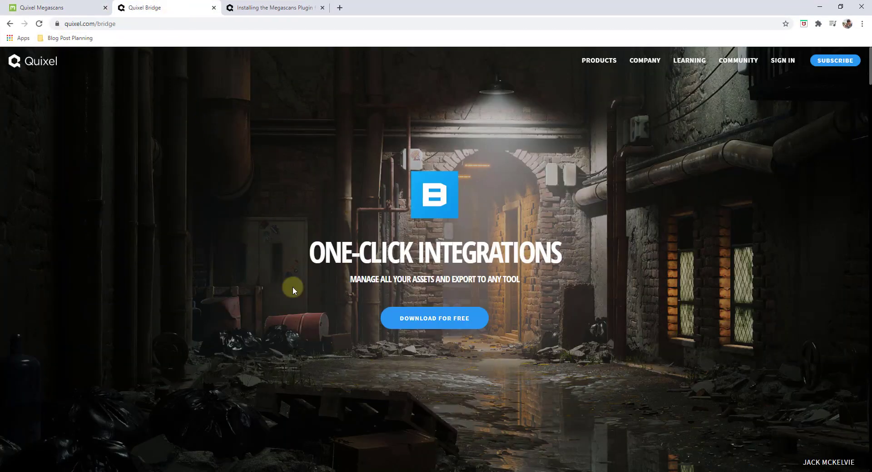
pyautogui.scroll(-8, 485, 272)
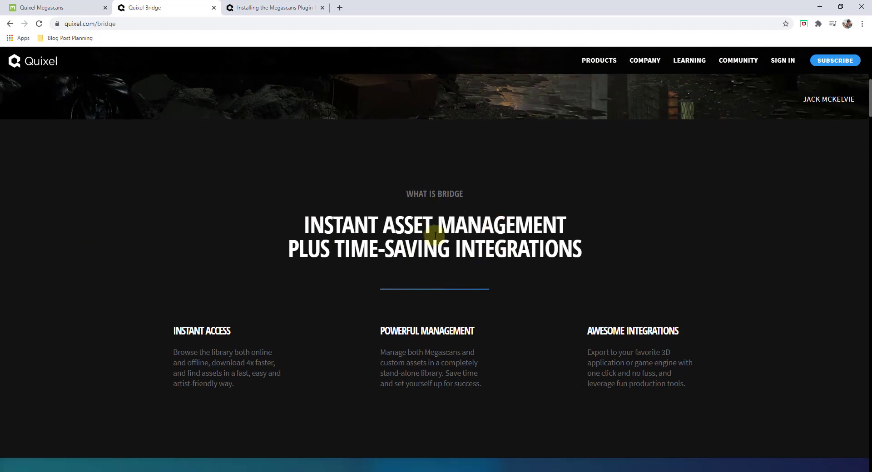
pyautogui.scroll(-3, 436, 231)
pyautogui.scroll(-6, 498, 222)
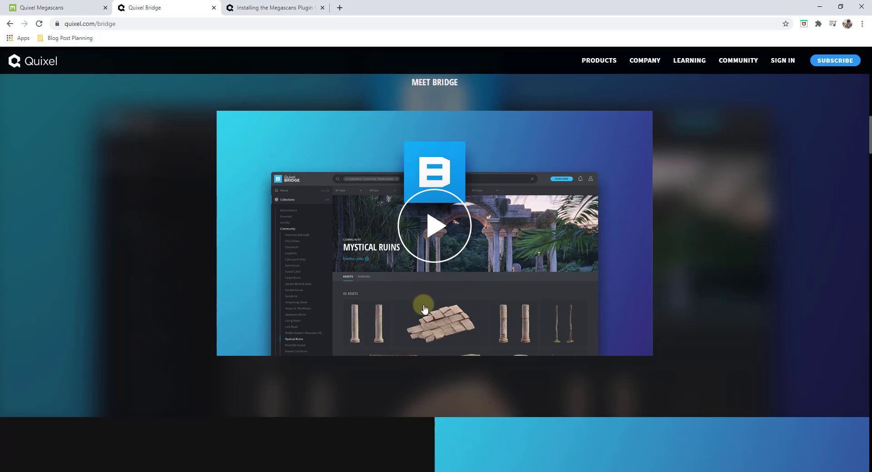
pyautogui.scroll(-3, 422, 312)
pyautogui.scroll(12, 448, 309)
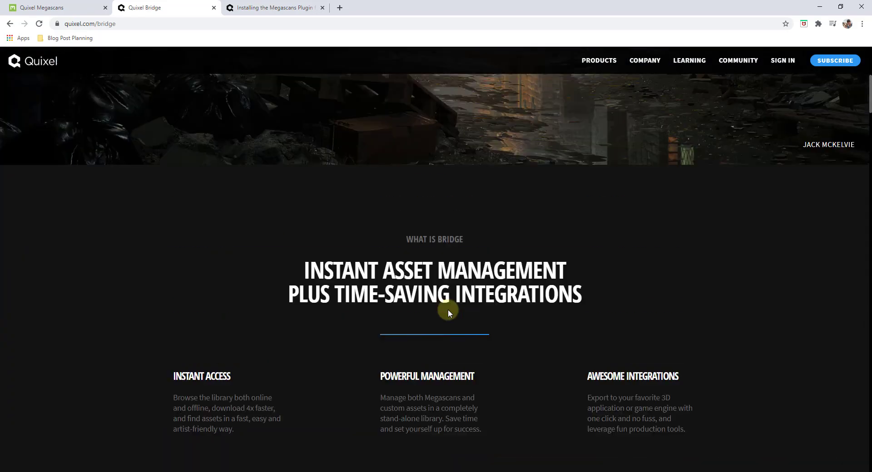
pyautogui.scroll(1, 447, 299)
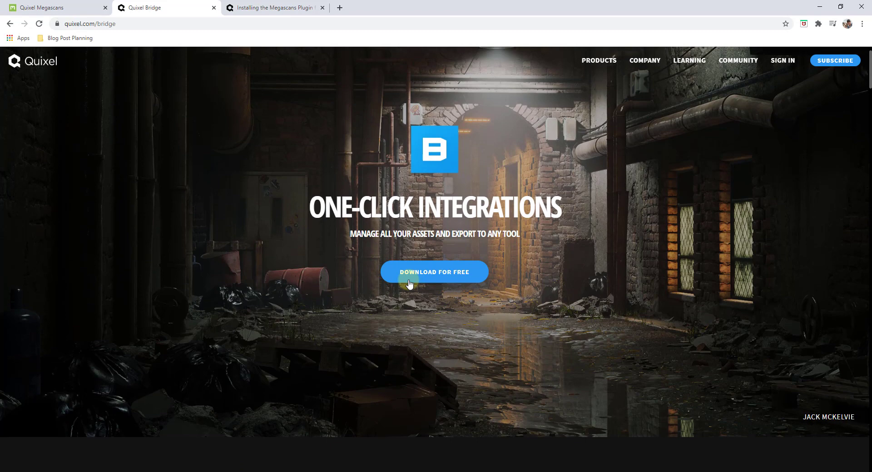
# - Start the free Bridge download, then scroll the Blender plugin article to its Installation steps
pyautogui.click(432, 276)
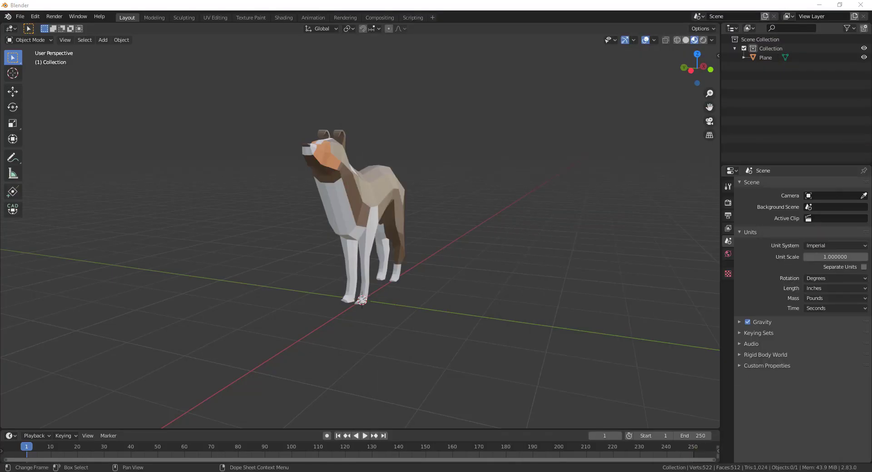
pyautogui.hotkey('alt', 'Tab')
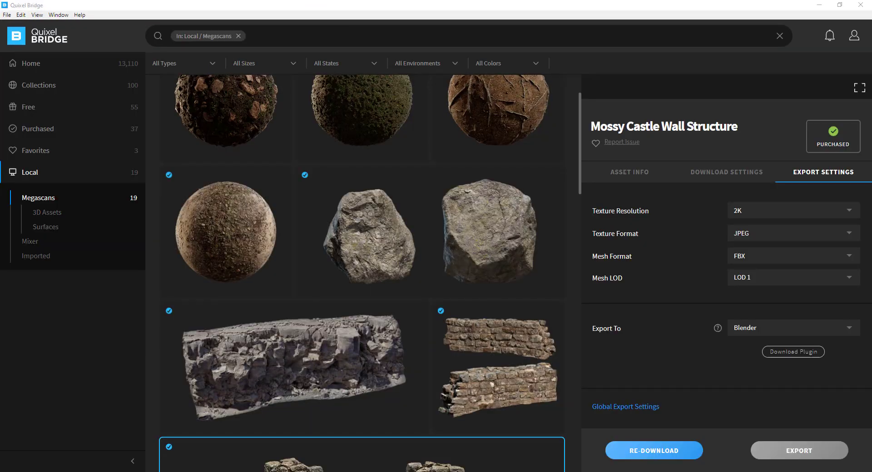
pyautogui.hotkey('alt', 'Tab')
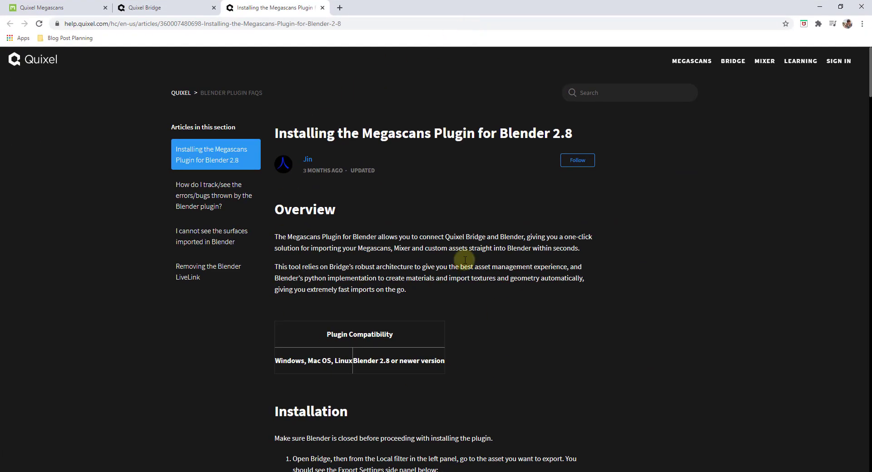
pyautogui.scroll(-4, 493, 332)
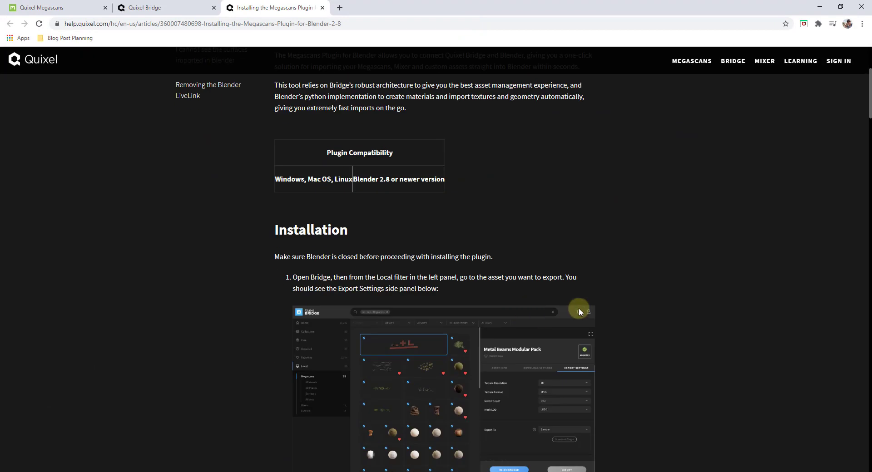
pyautogui.scroll(-4, 519, 326)
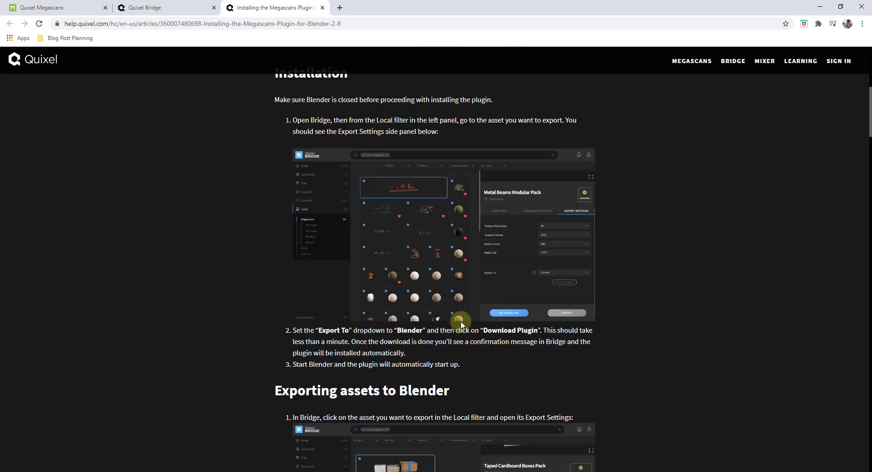
pyautogui.scroll(2, 471, 345)
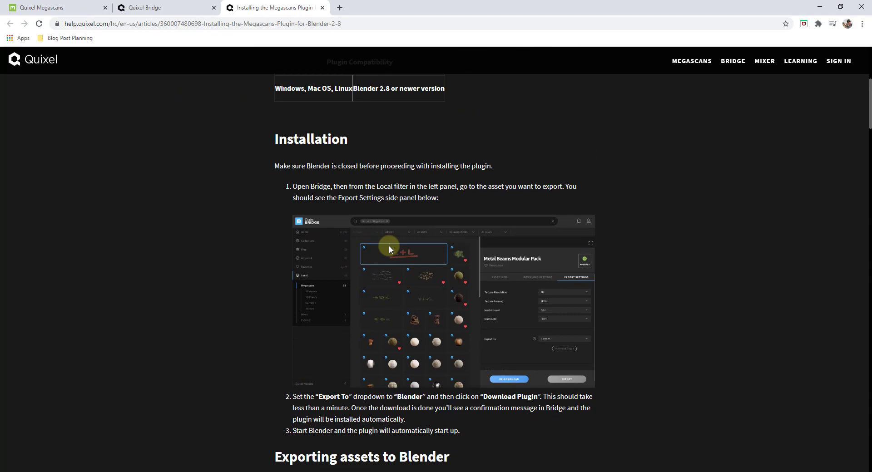
# - In Bridge's Local > Megascans library, select Broken Castle Wall to show its export settings
pyautogui.click(820, 7)
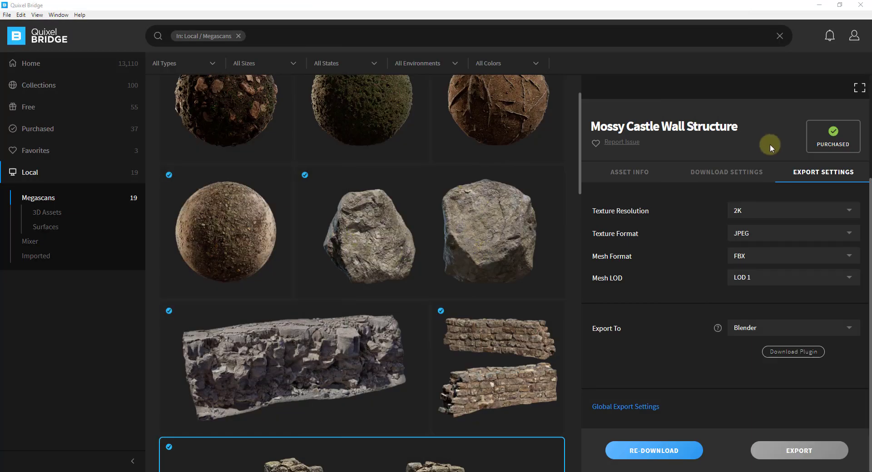
pyautogui.scroll(2, 347, 335)
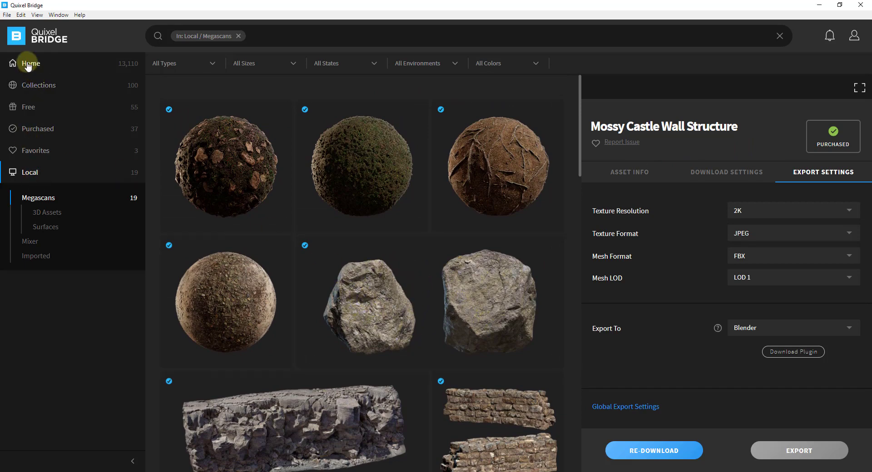
pyautogui.click(23, 41)
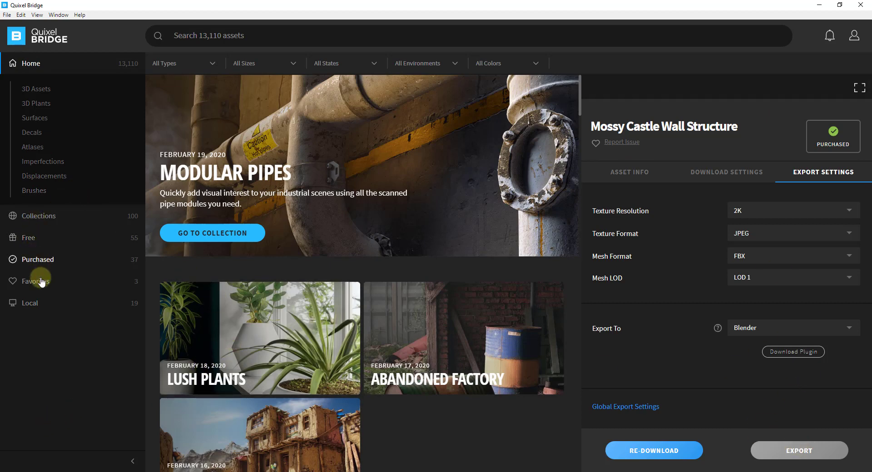
pyautogui.click(46, 307)
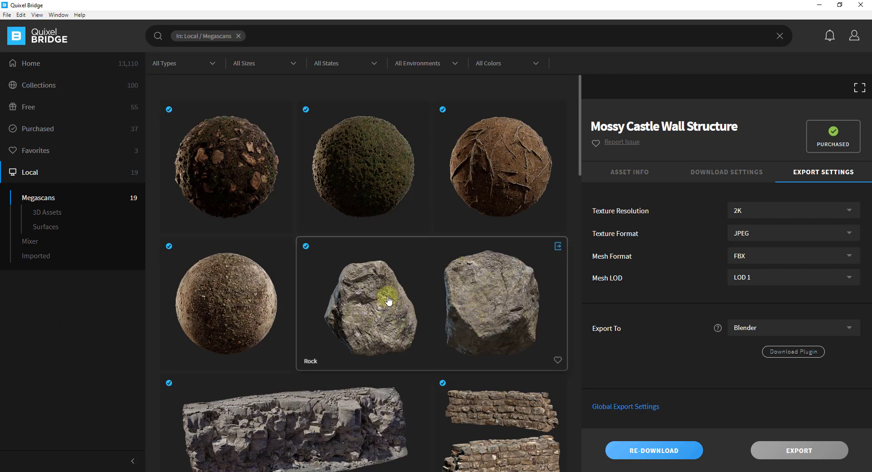
pyautogui.scroll(-4, 388, 299)
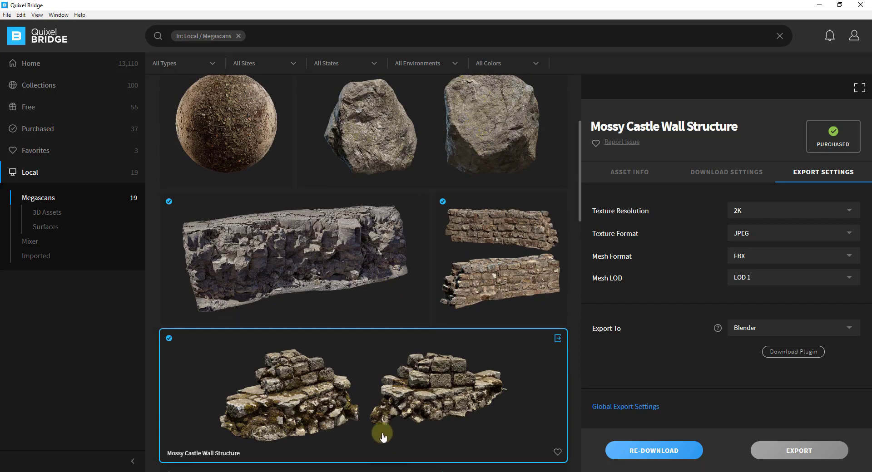
pyautogui.click(511, 271)
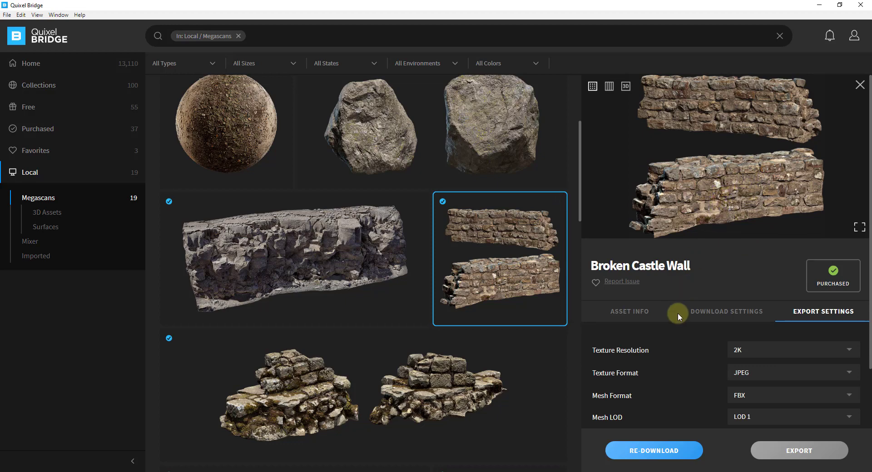
pyautogui.scroll(-2, 681, 327)
pyautogui.click(743, 333)
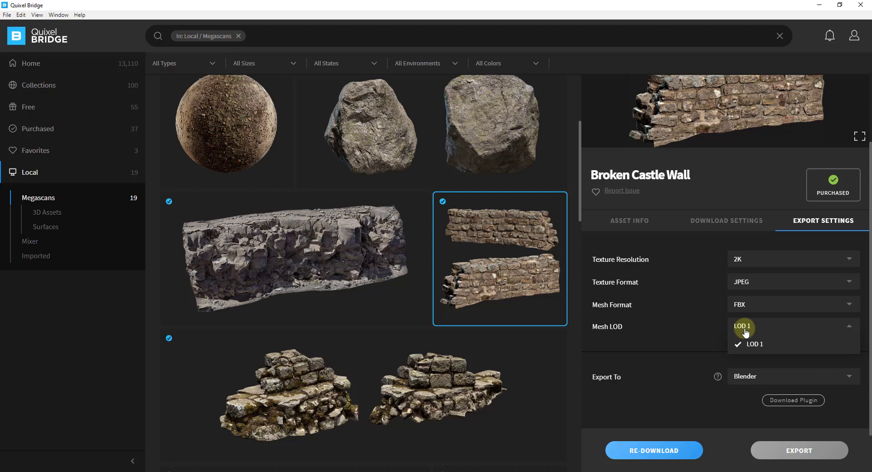
pyautogui.click(746, 338)
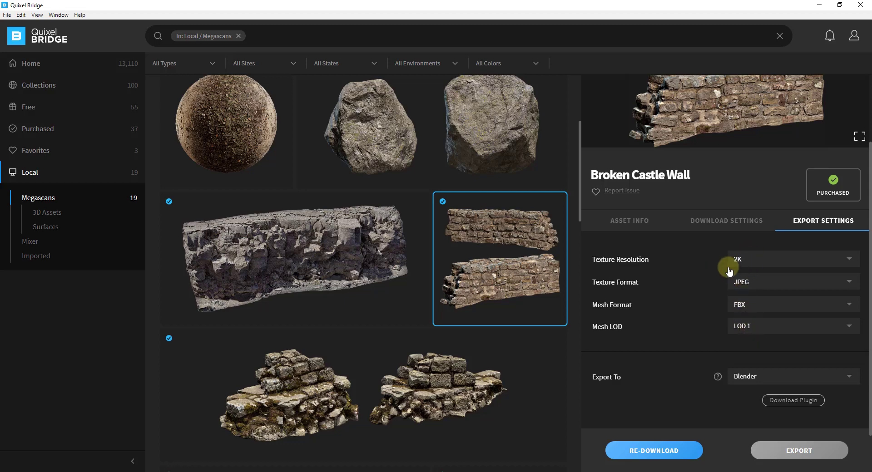
pyautogui.scroll(-1, 748, 177)
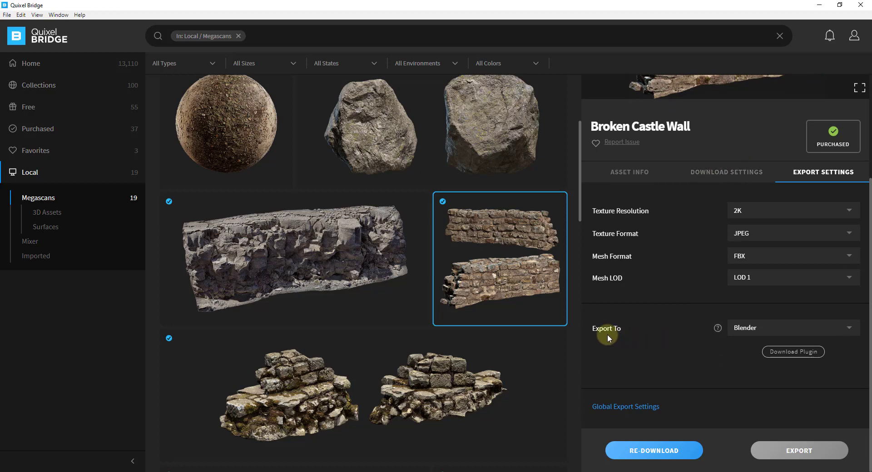
pyautogui.click(747, 332)
pyautogui.scroll(-5, 793, 238)
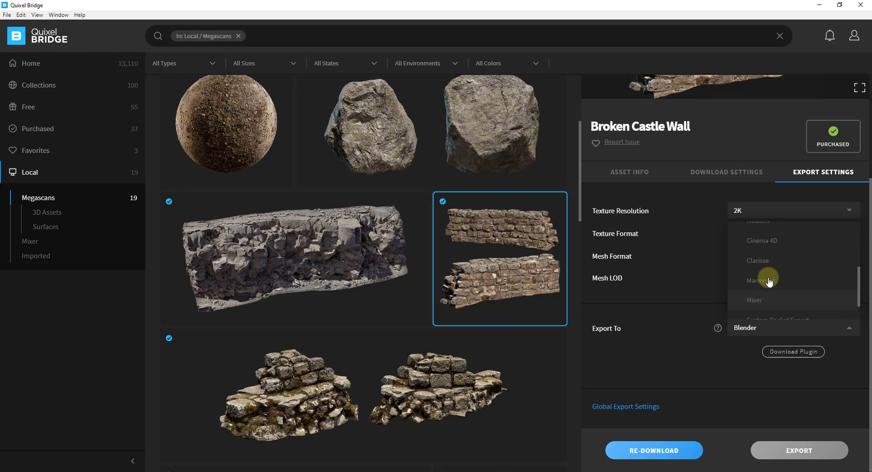
pyautogui.scroll(5, 771, 277)
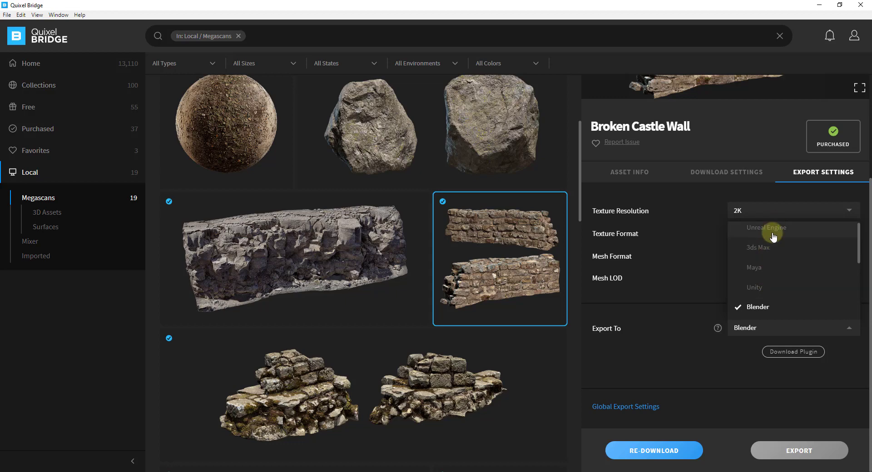
pyautogui.scroll(-2, 770, 268)
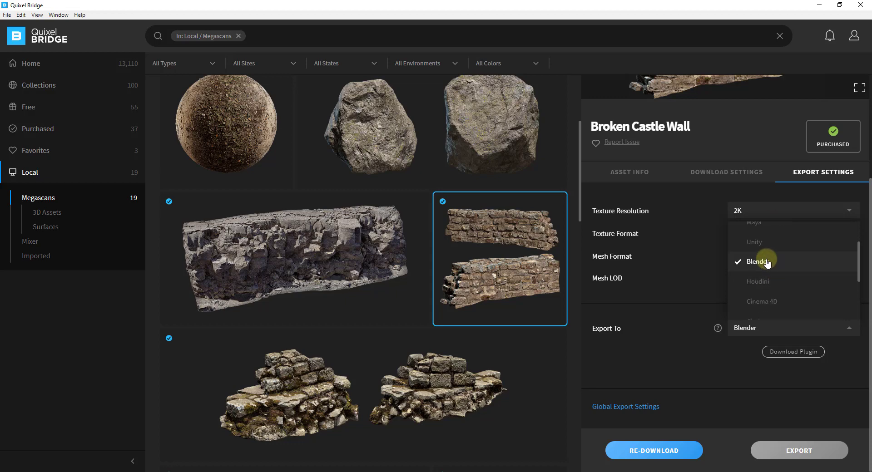
pyautogui.click(770, 267)
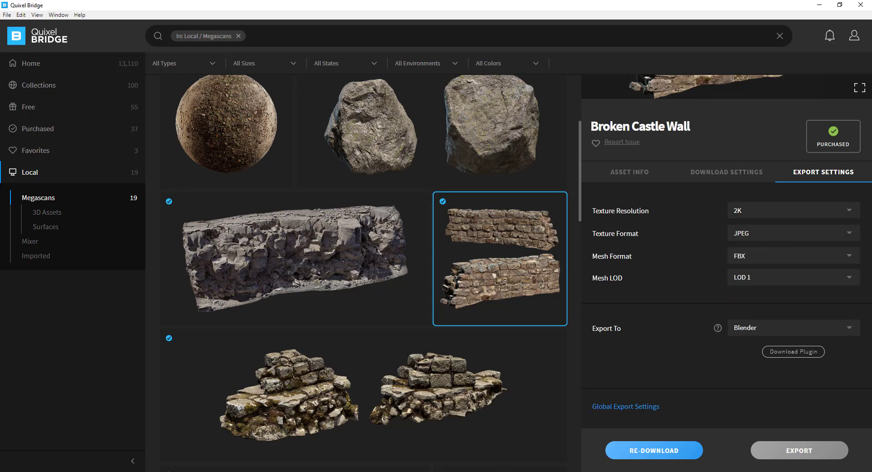
# - Download the Blender plugin, copy its script path, and open Blender's Add-ons preferences
pyautogui.click(799, 354)
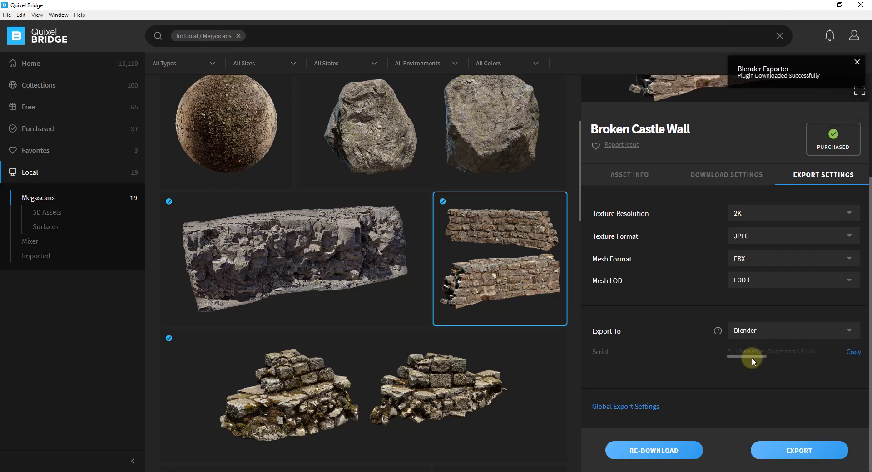
pyautogui.moveTo(751, 358)
pyautogui.mouseDown()
pyautogui.moveTo(818, 359)
pyautogui.moveTo(766, 359)
pyautogui.mouseUp()
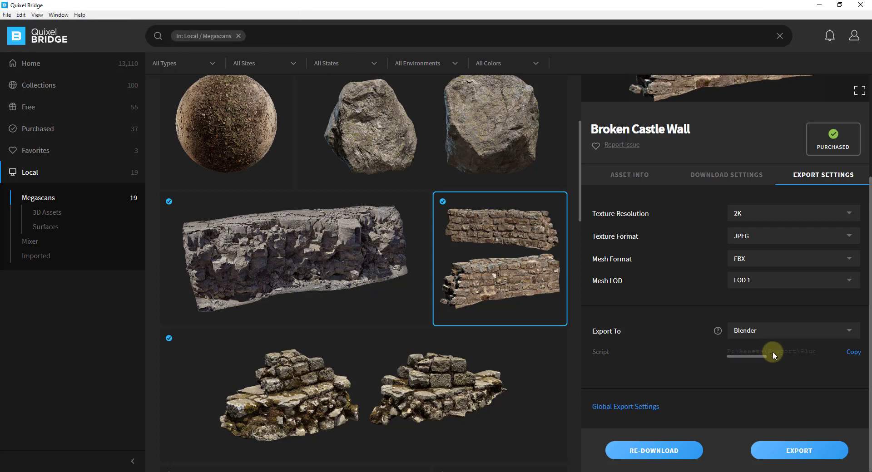
pyautogui.click(854, 352)
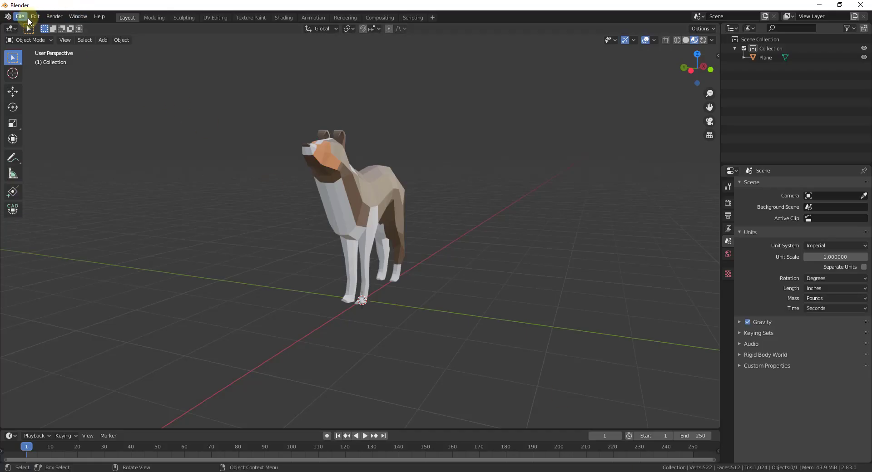
pyautogui.click(35, 17)
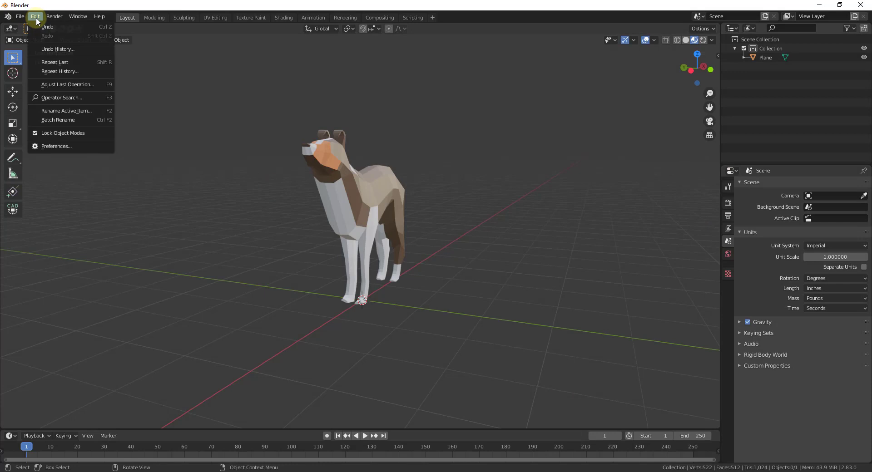
pyautogui.click(59, 146)
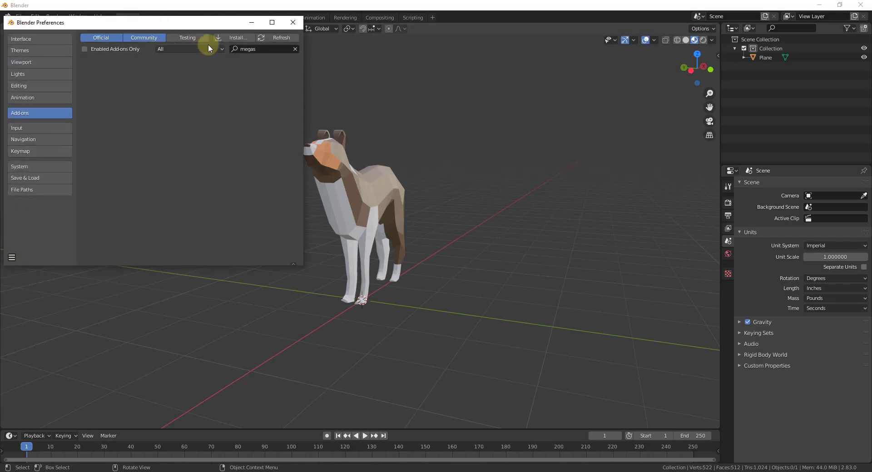
# - Install MSLiveLink.zip as an add-on from the pasted plugin folder path
pyautogui.click(235, 41)
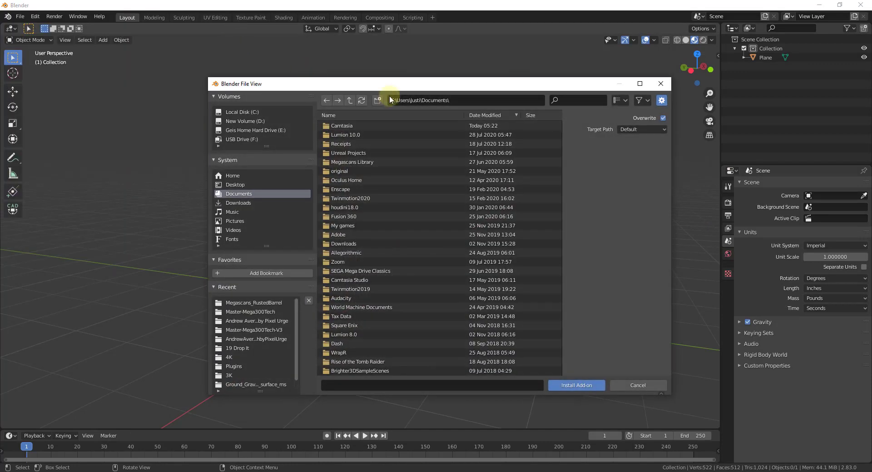
pyautogui.click(457, 100)
pyautogui.write('F:\\Assets\\support\\plugins\\blender\\2.7\\MSLiveLink')
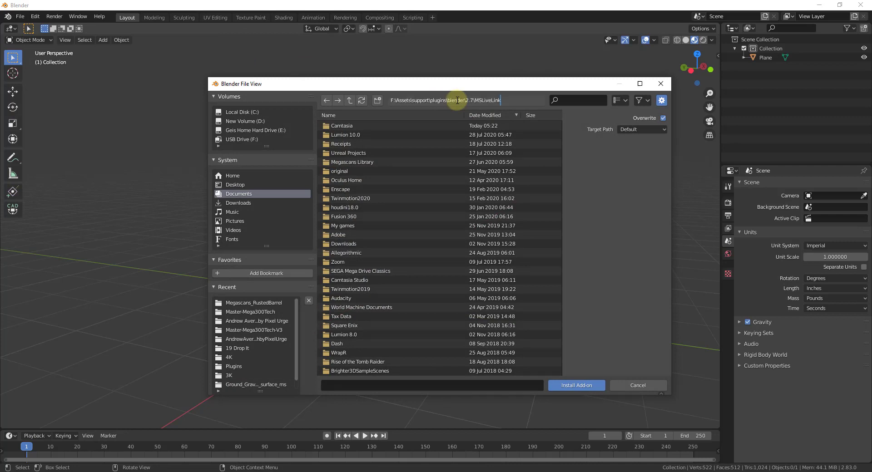
pyautogui.press('Return')
pyautogui.click(351, 127)
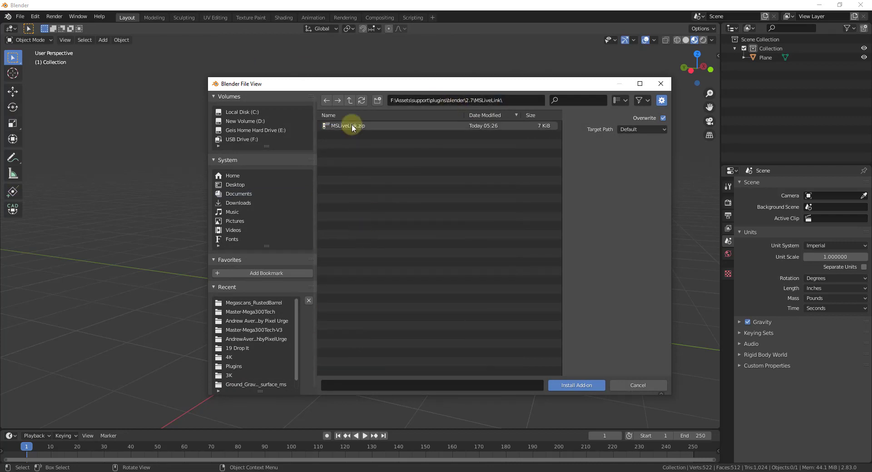
pyautogui.doubleClick(351, 127)
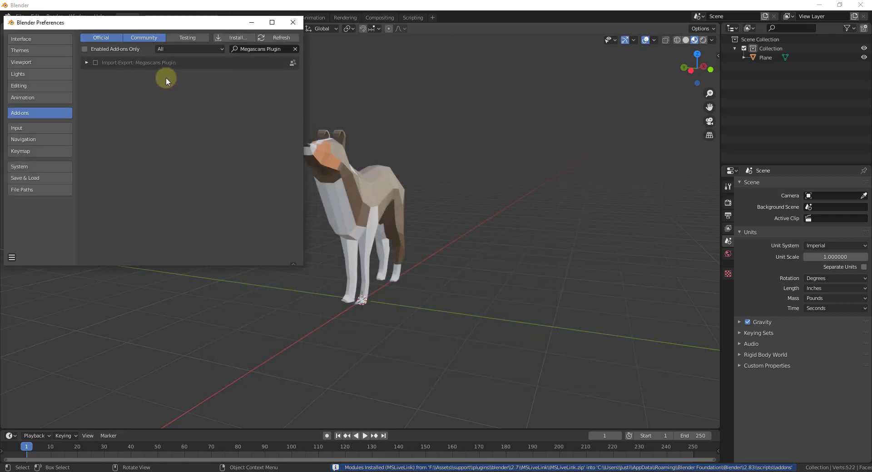
# - Enable Import-Export: Megascans Plugin and close Preferences
pyautogui.click(85, 66)
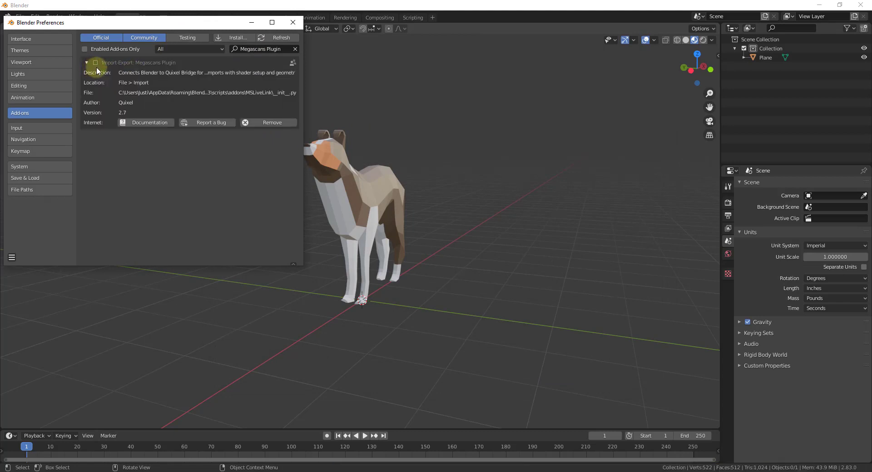
pyautogui.click(96, 64)
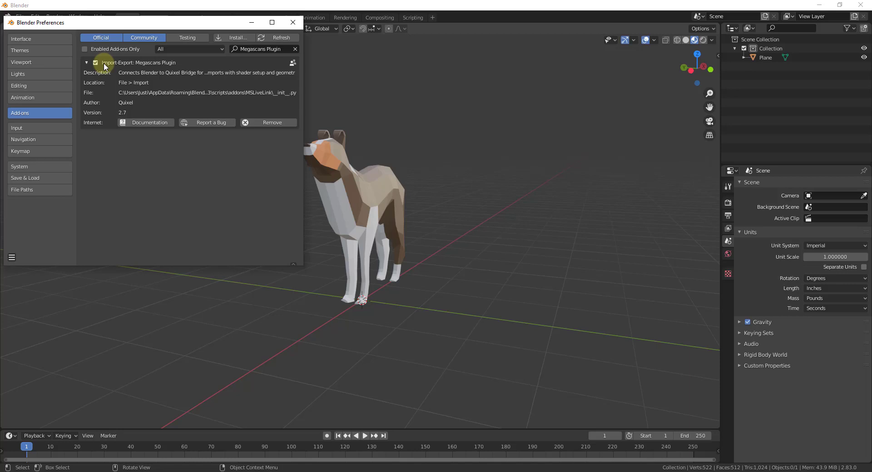
pyautogui.click(295, 22)
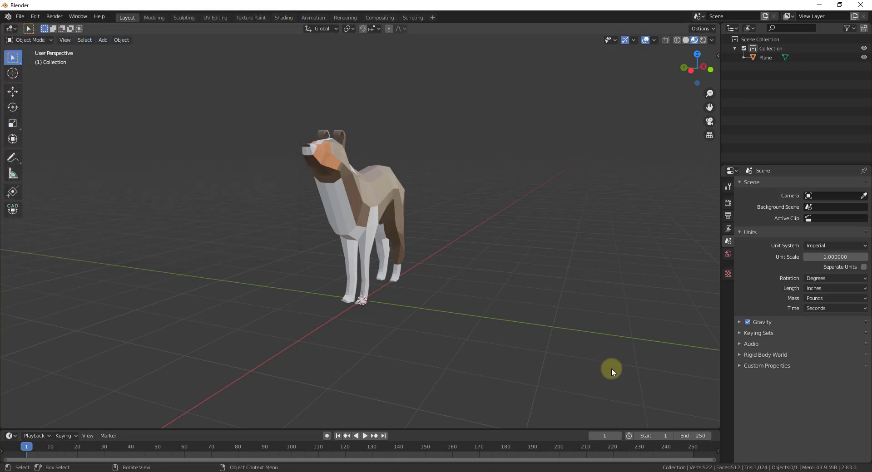
# - Export Broken Castle Wall from Bridge to Blender
pyautogui.hotkey('alt', 'Tab')
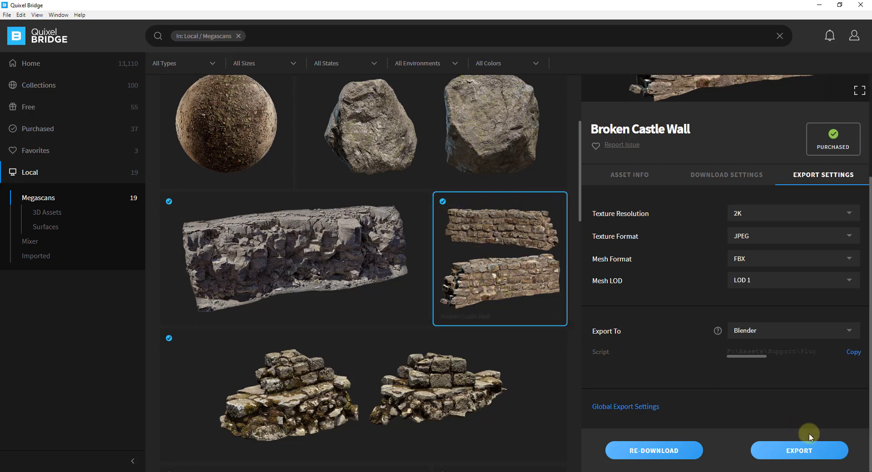
pyautogui.click(802, 450)
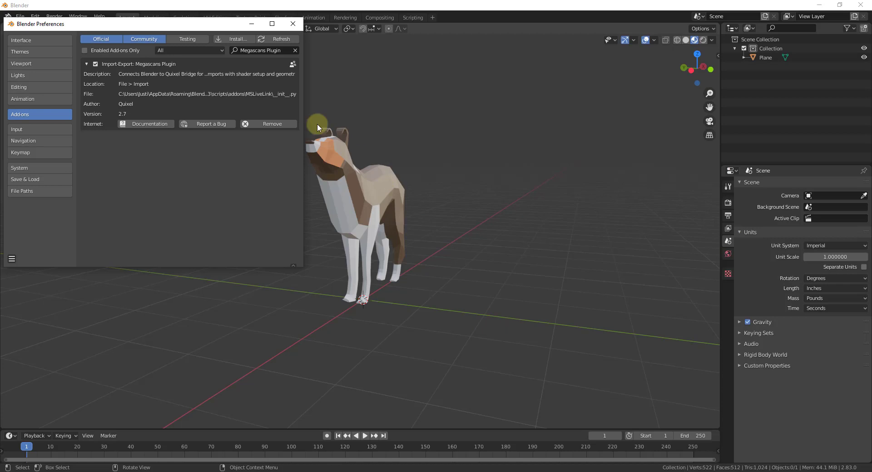
# - Close Preferences and launch File > Import > Megascans Plugin to open the live link
pyautogui.click(293, 24)
pyautogui.click(20, 16)
pyautogui.moveTo(43, 139)
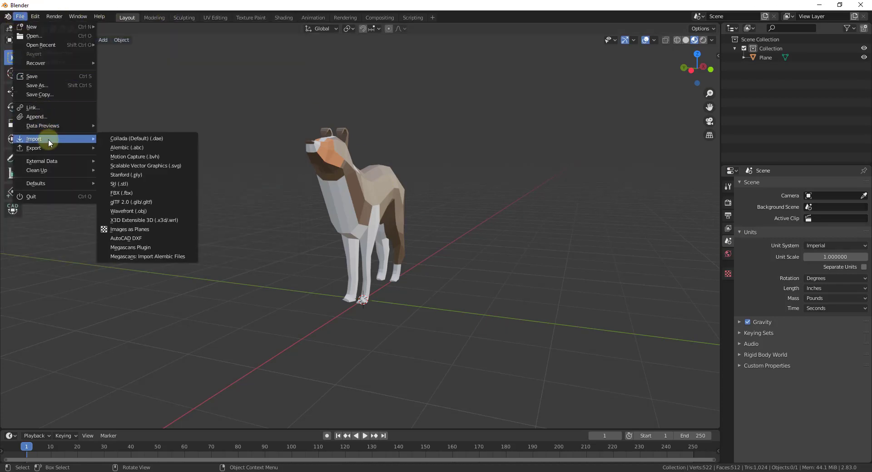
pyautogui.click(160, 252)
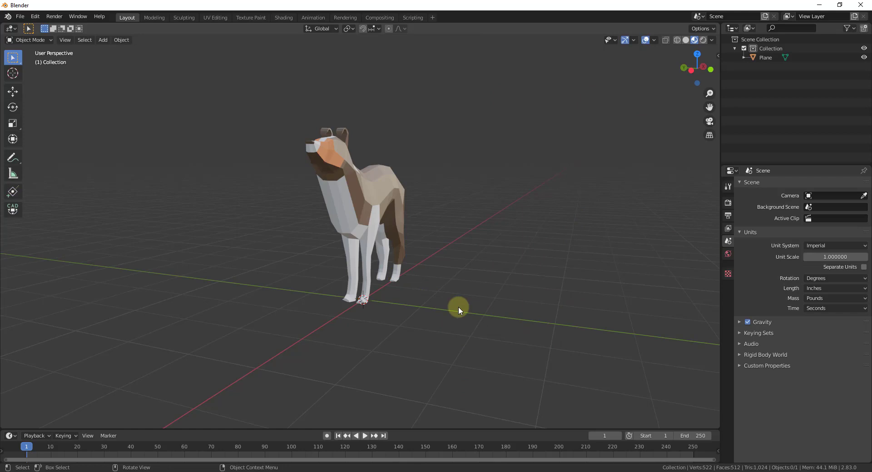
pyautogui.click(20, 16)
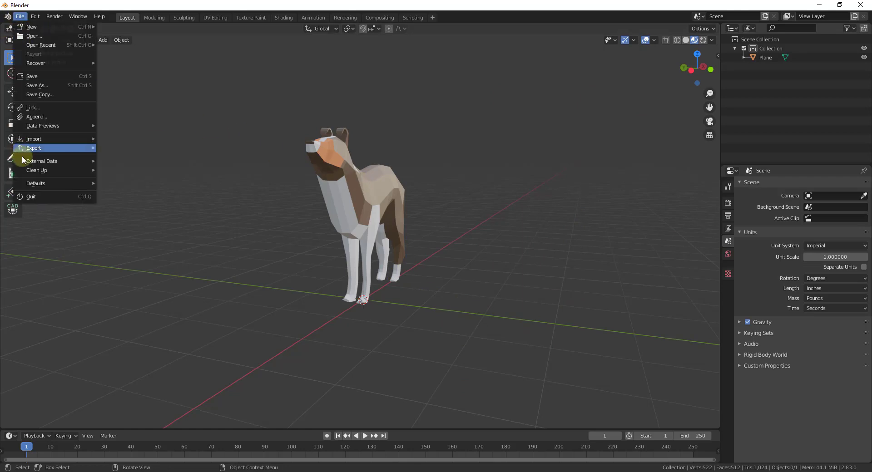
pyautogui.moveTo(32, 139)
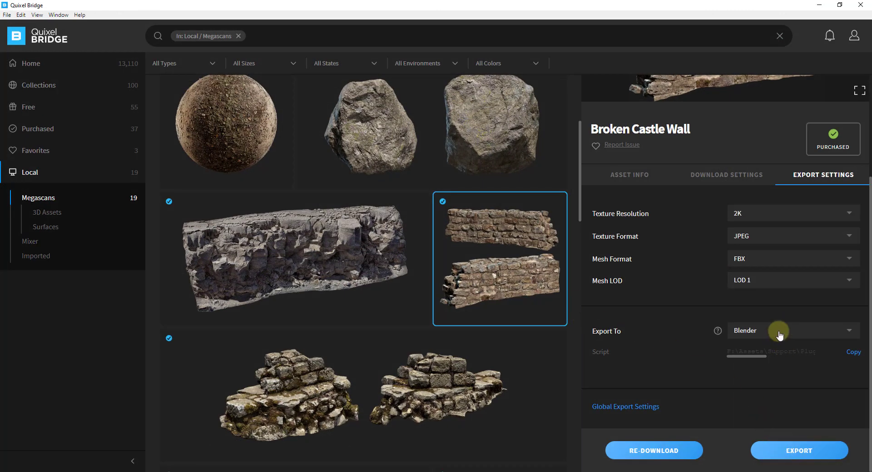
# - Re-export Broken Castle Wall to Blender and view the imported wall broadside
pyautogui.click(793, 450)
pyautogui.click(819, 5)
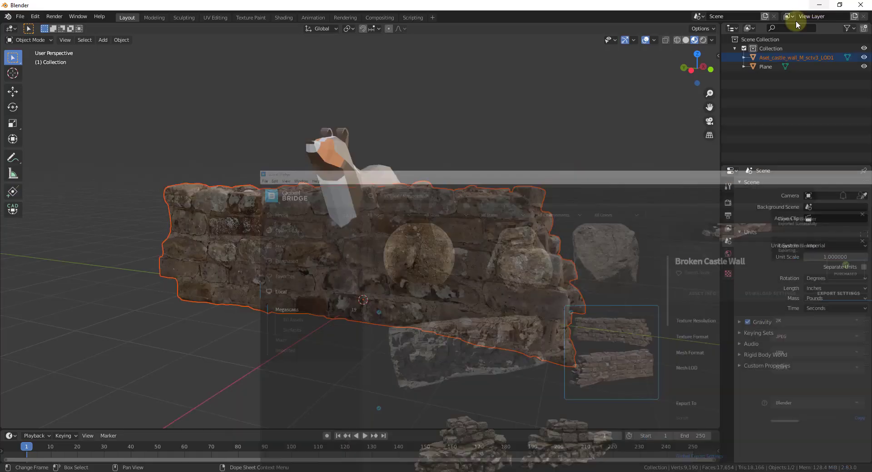
pyautogui.moveTo(470, 301); pyautogui.dragTo(321, 270, button='middle')
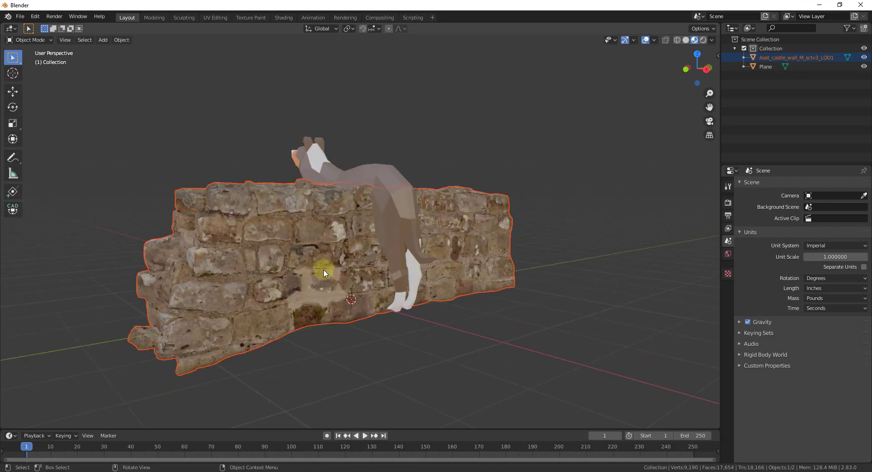
pyautogui.moveTo(297, 239); pyautogui.dragTo(454, 298, button='middle')
pyautogui.scroll(-2, 422, 280)
# - Rotate the castle wall about Z to exactly -90°
pyautogui.press('r')
pyautogui.press('z')
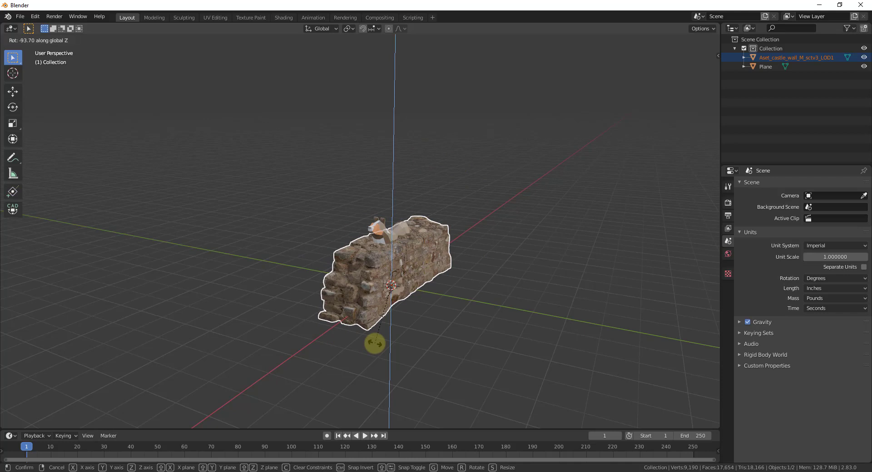
pyautogui.click(375, 343)
pyautogui.click(132, 388)
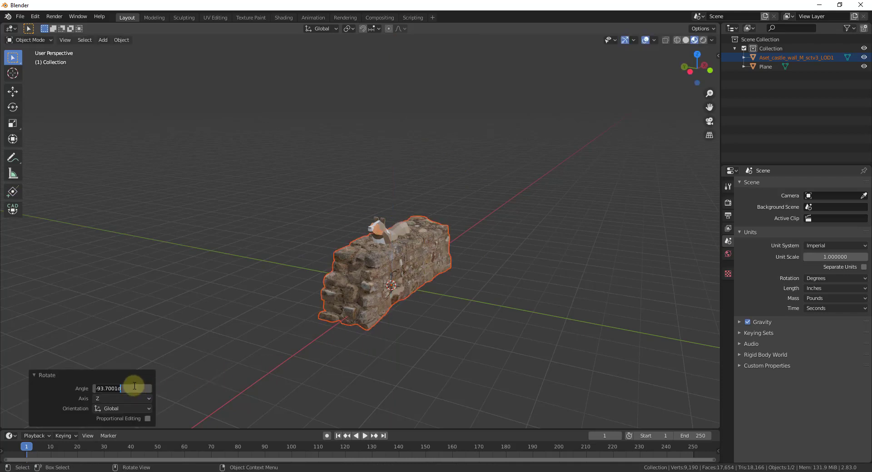
pyautogui.write('-90')
pyautogui.press('Return')
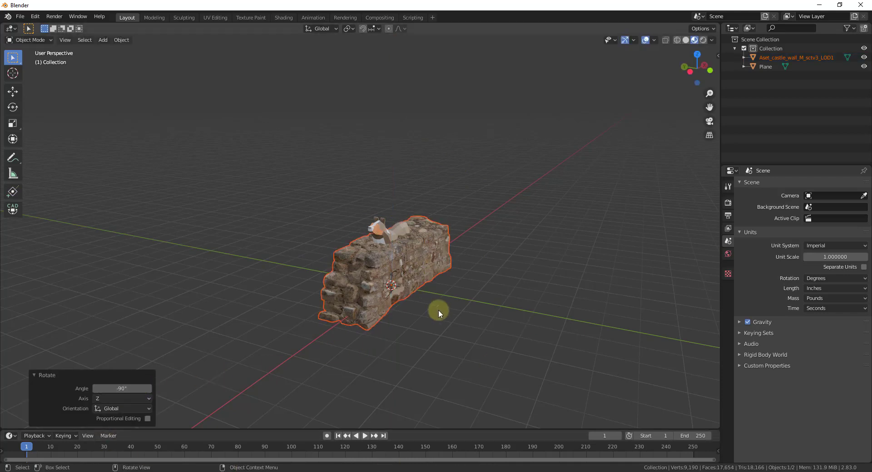
# - Move the castle wall along the Y axis to its new position
pyautogui.click(393, 279)
pyautogui.press('g')
pyautogui.press('y')
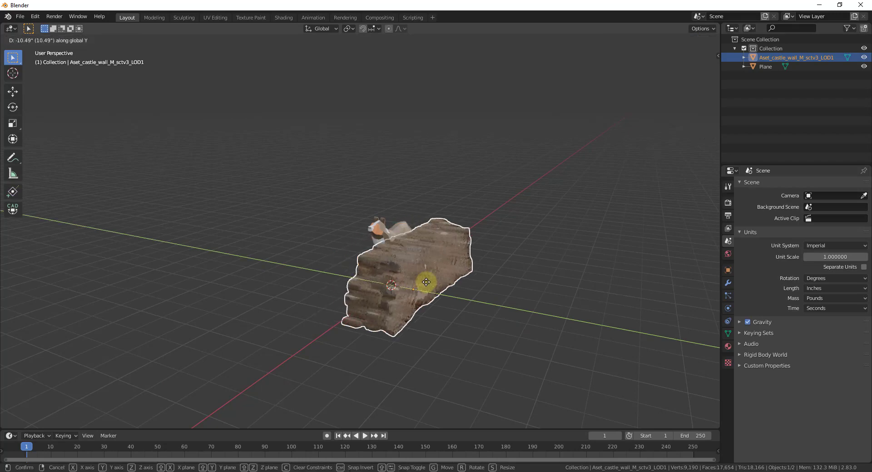
pyautogui.click(490, 292)
# - Export the Rusted Metal Barrel from Bridge to Blender at 2K, JPEG, FBX, LOD 1
pyautogui.hotkey('alt', 'Tab')
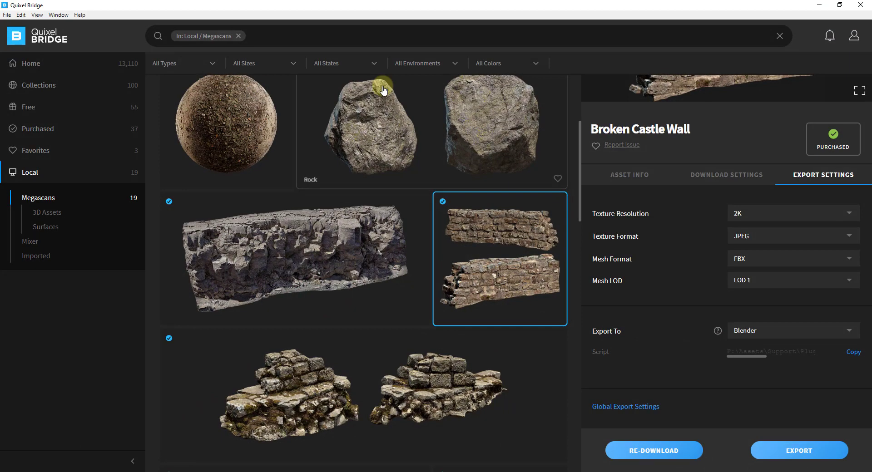
pyautogui.scroll(-10, 399, 237)
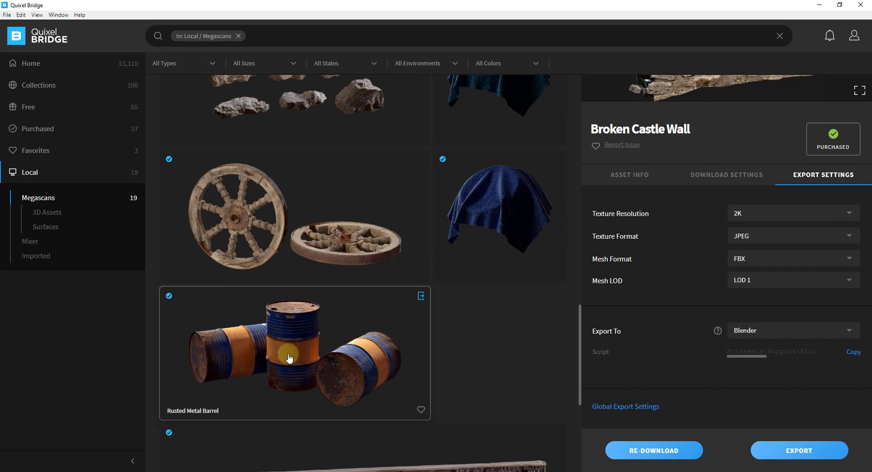
pyautogui.click(294, 373)
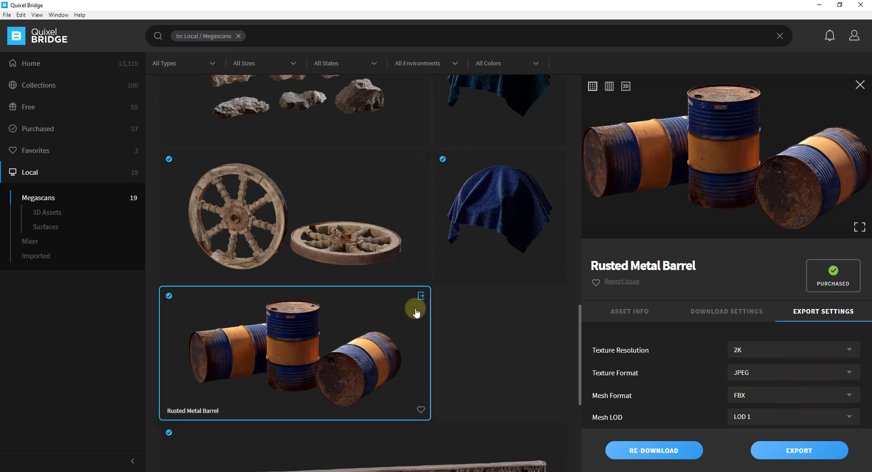
pyautogui.click(421, 298)
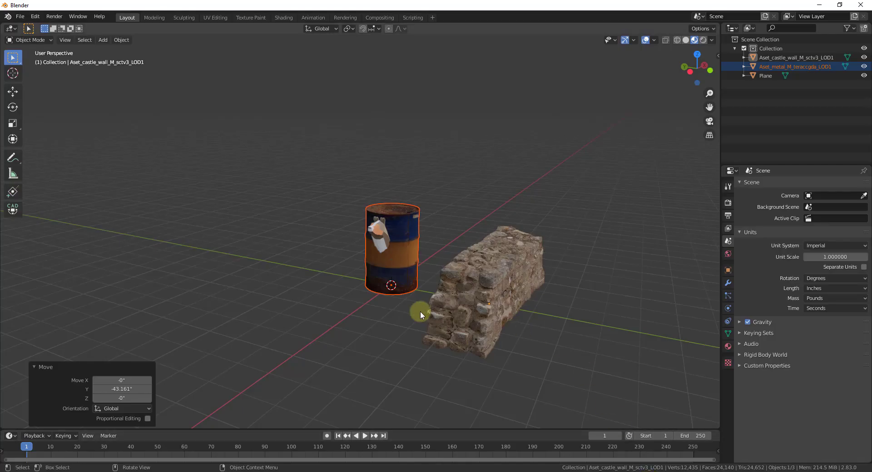
# - Move the imported barrel along Y so it stands beside the wall
pyautogui.moveTo(421, 314); pyautogui.dragTo(393, 250, button='middle')
pyautogui.press('g')
pyautogui.press('y')
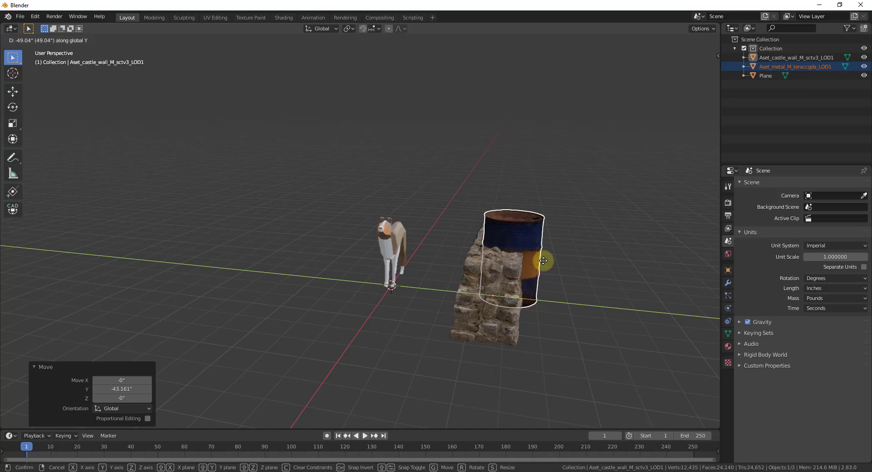
pyautogui.click(603, 263)
# - Add a plane and scale it up about 8.4 times as the ground
pyautogui.moveTo(604, 263); pyautogui.dragTo(496, 261, button='middle')
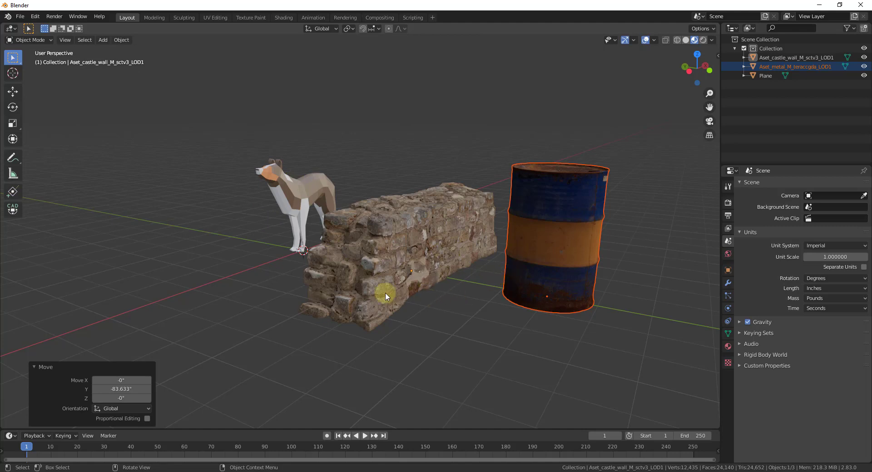
pyautogui.scroll(-4, 384, 292)
pyautogui.moveTo(362, 279); pyautogui.dragTo(432, 300, button='middle')
pyautogui.hotkey('shift', 'a')
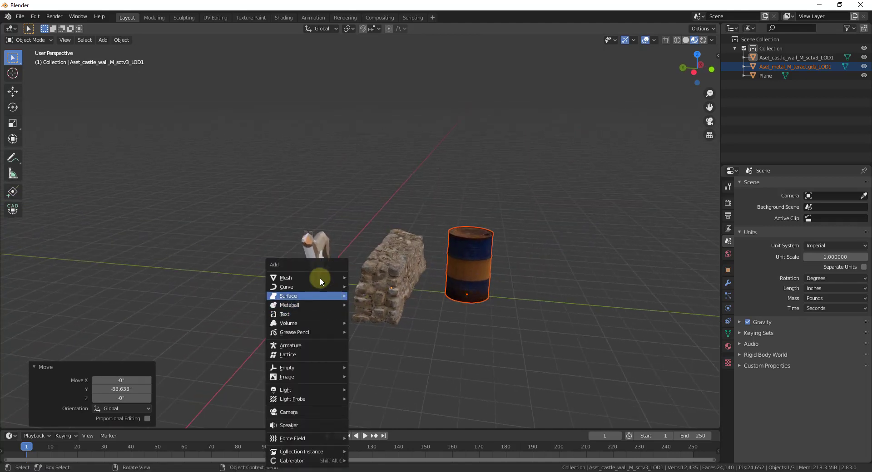
pyautogui.moveTo(318, 278)
pyautogui.click(381, 82)
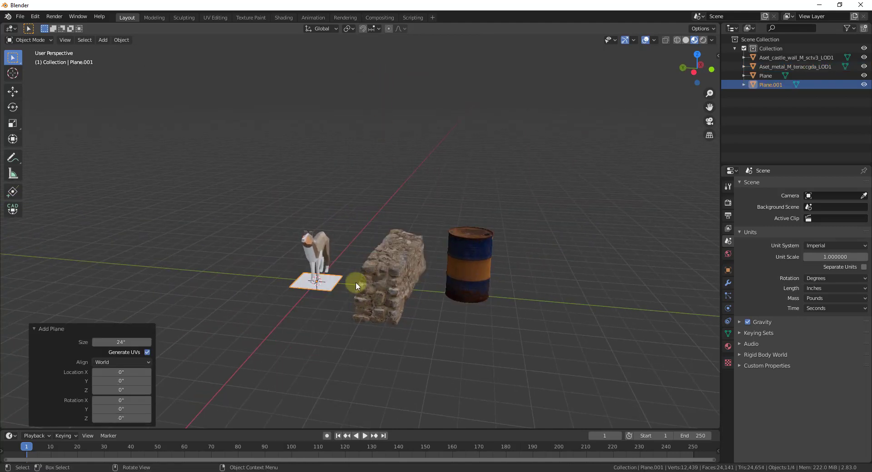
pyautogui.press('s')
pyautogui.click(481, 373)
# - Move the ground plane along Y and apply its rotation and scale
pyautogui.press('g')
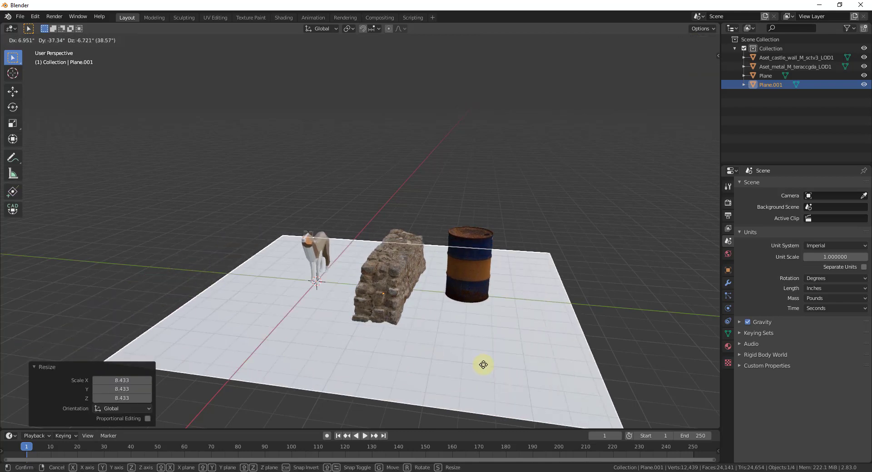
pyautogui.press('y')
pyautogui.click(138, 380)
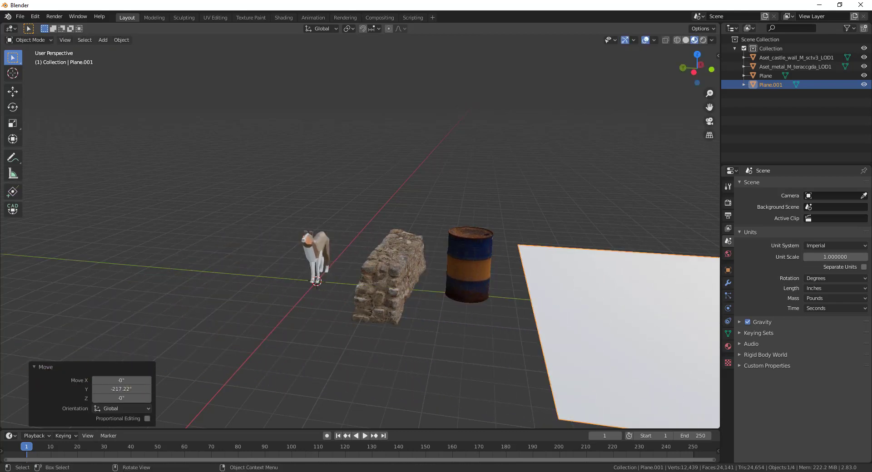
pyautogui.scroll(-5, 114, 247)
pyautogui.scroll(4, 454, 301)
pyautogui.scroll(-2, 324, 272)
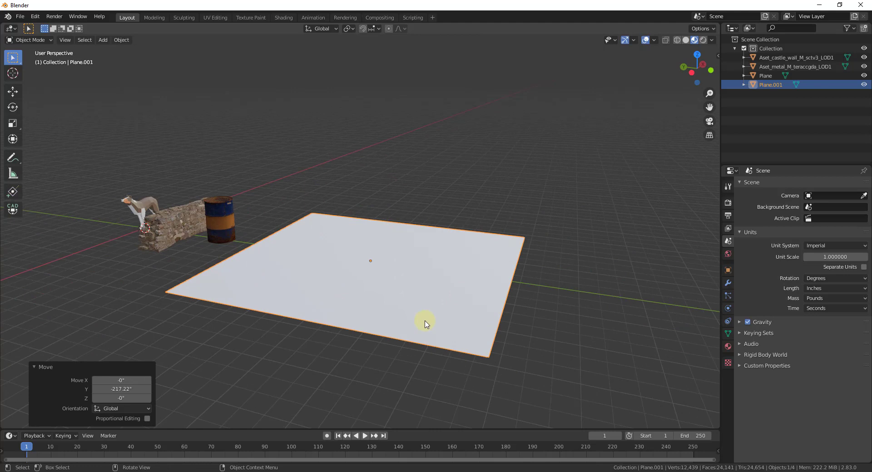
pyautogui.click(122, 40)
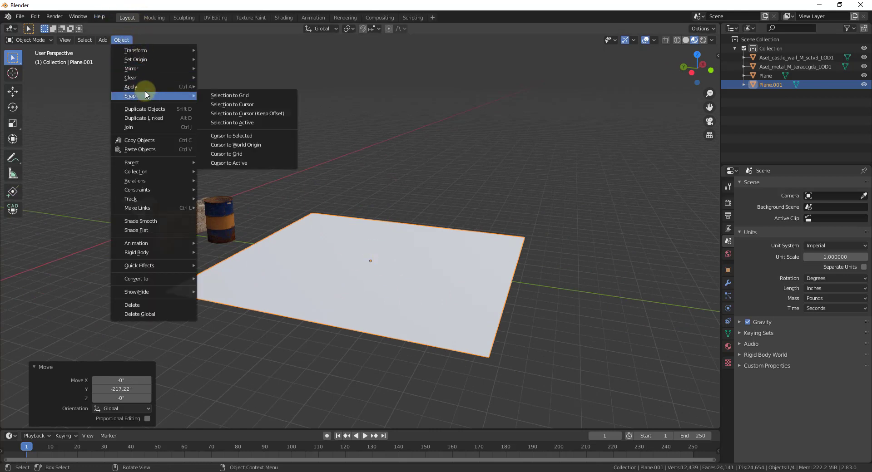
pyautogui.click(229, 116)
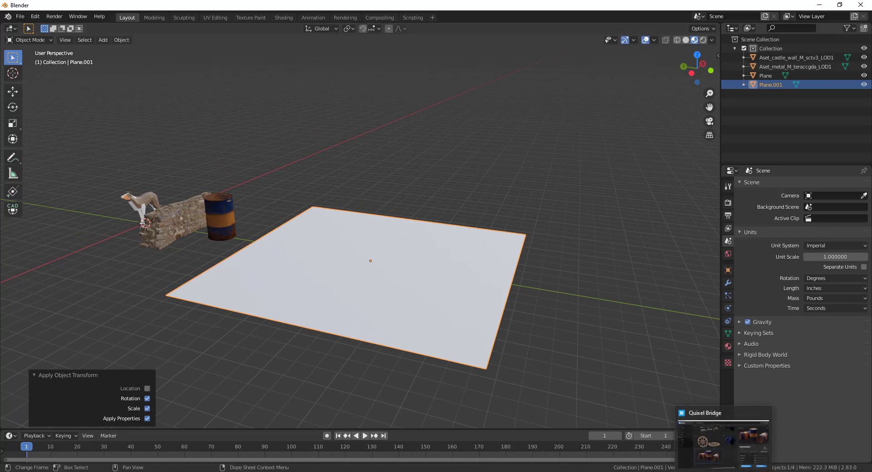
# - Export the Moist Stone Surface material from Bridge to Blender, then minimize Bridge
pyautogui.click(724, 438)
pyautogui.scroll(15, 497, 341)
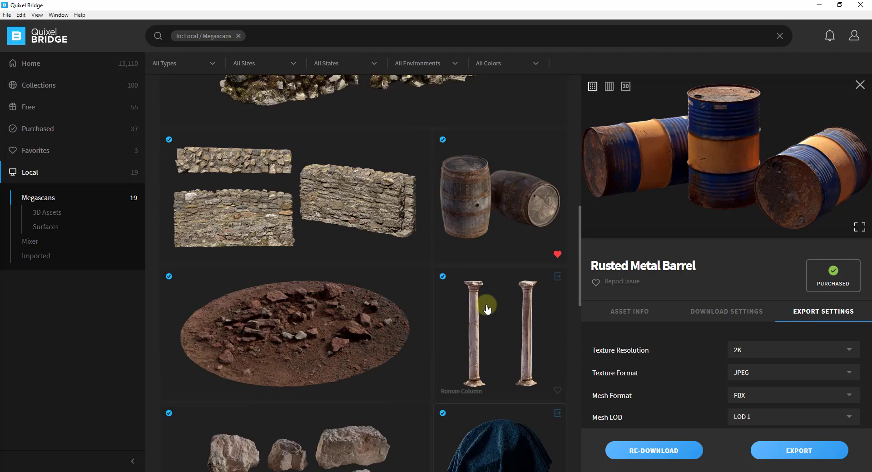
pyautogui.scroll(2, 446, 294)
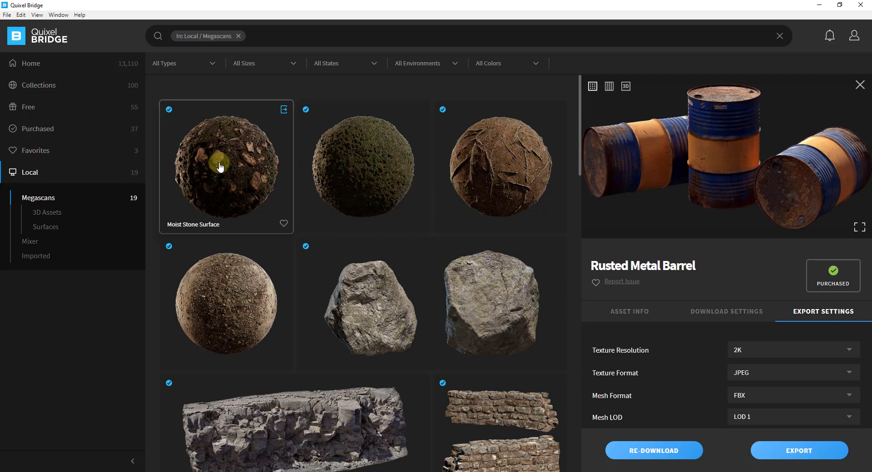
pyautogui.click(283, 111)
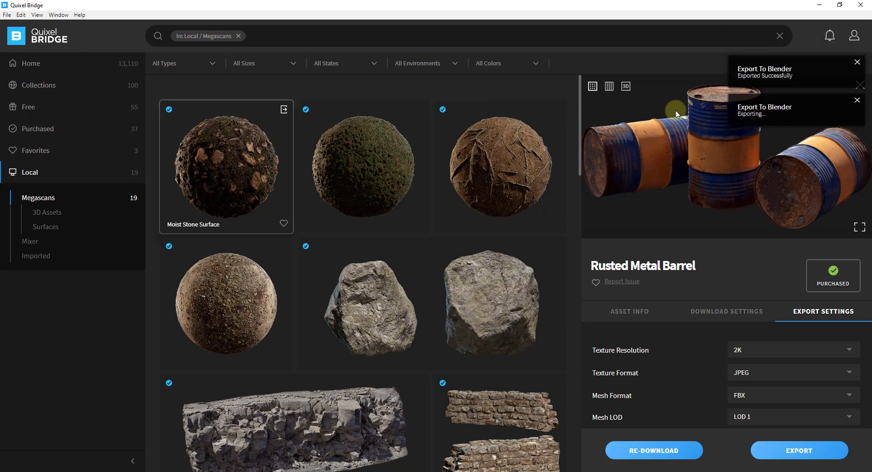
pyautogui.click(820, 4)
pyautogui.click(727, 347)
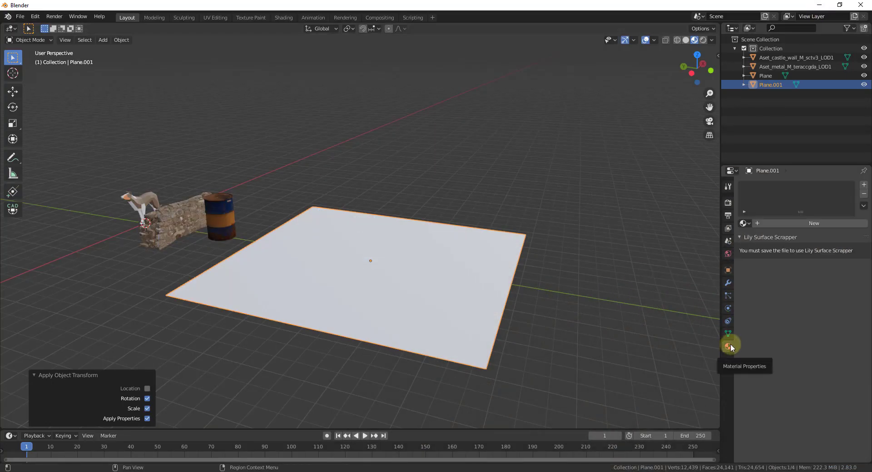
# - Assign the existing Moist_Stone_sbnkysp0 material to the ground plane
pyautogui.click(743, 223)
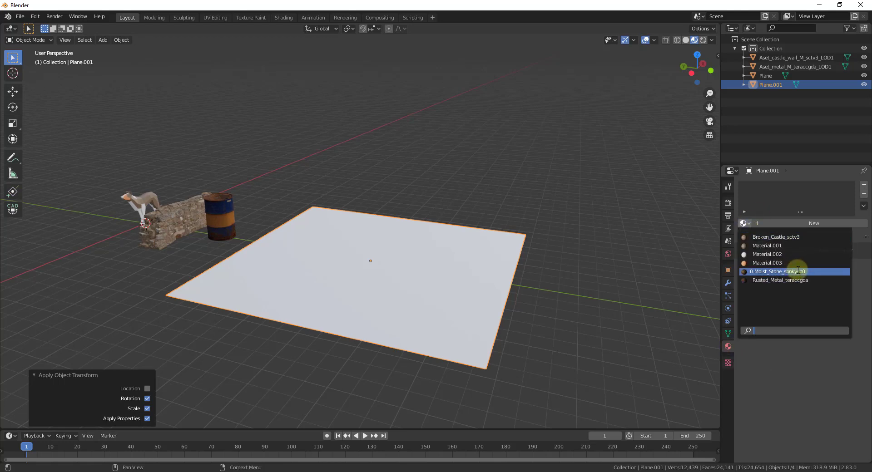
pyautogui.click(798, 272)
pyautogui.scroll(6, 392, 293)
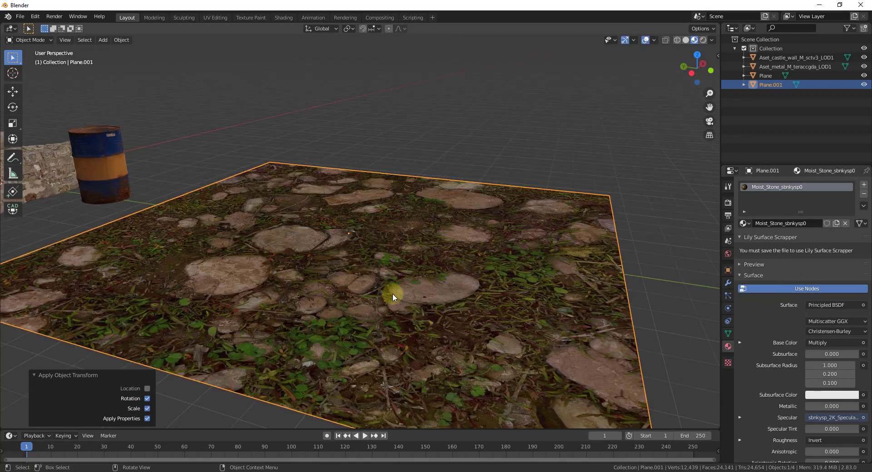
# - In the Shading workspace, delete the ground material's bump image texture and Bump nodes
pyautogui.click(282, 17)
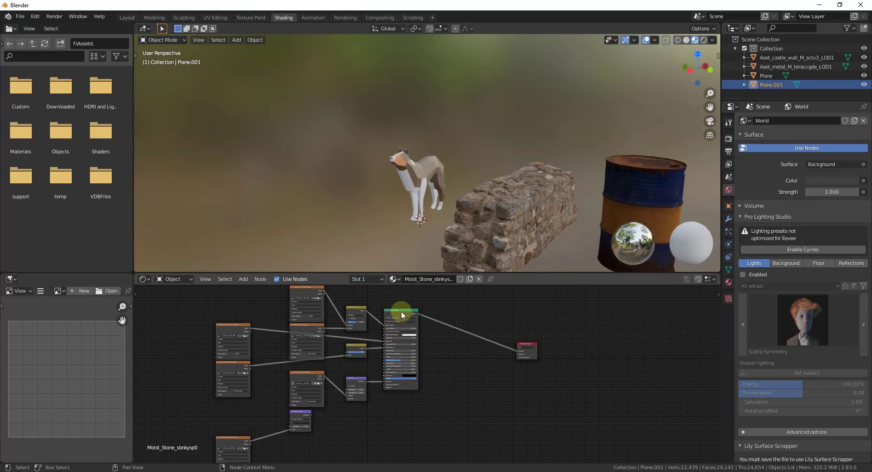
pyautogui.scroll(3, 369, 411)
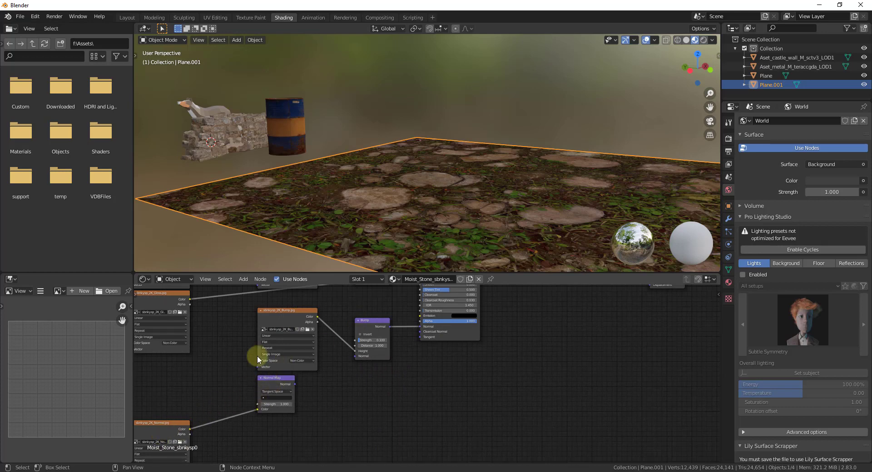
pyautogui.click(288, 312)
pyautogui.keyDown('shift'); pyautogui.click(371, 326); pyautogui.keyUp('shift')
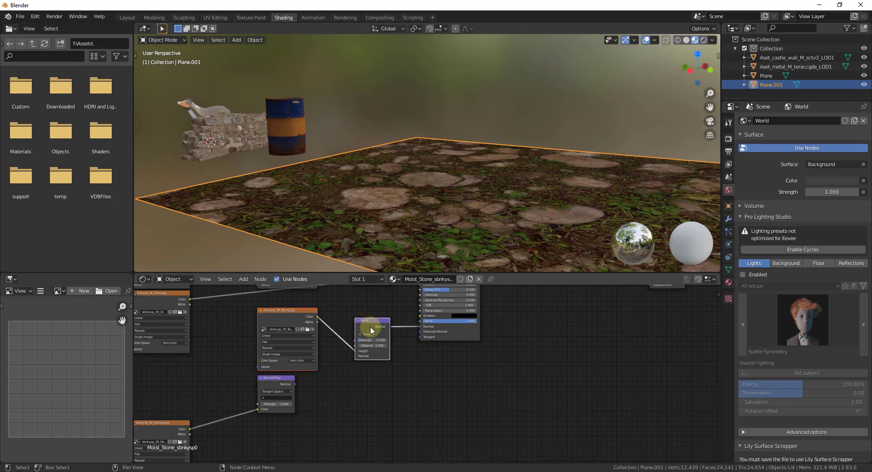
pyautogui.press('x')
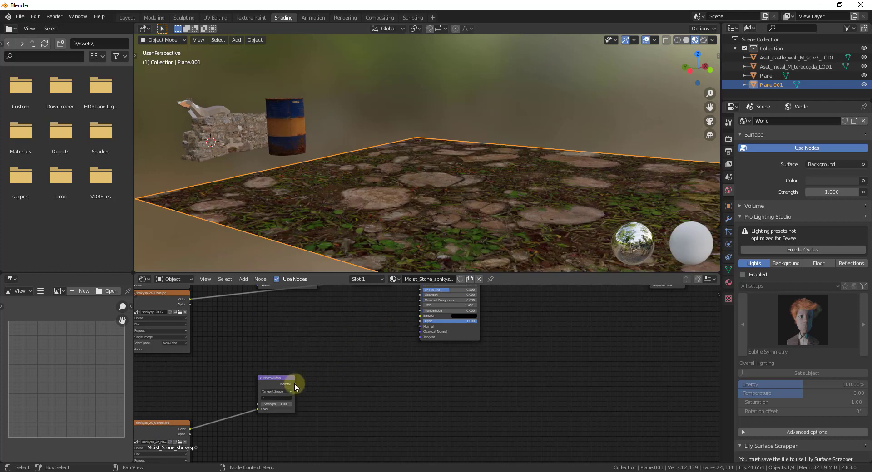
# - Wire the Normal Map output directly into the Principled BSDF Normal input
pyautogui.moveTo(294, 384); pyautogui.dragTo(419, 327)
pyautogui.scroll(-2, 397, 298)
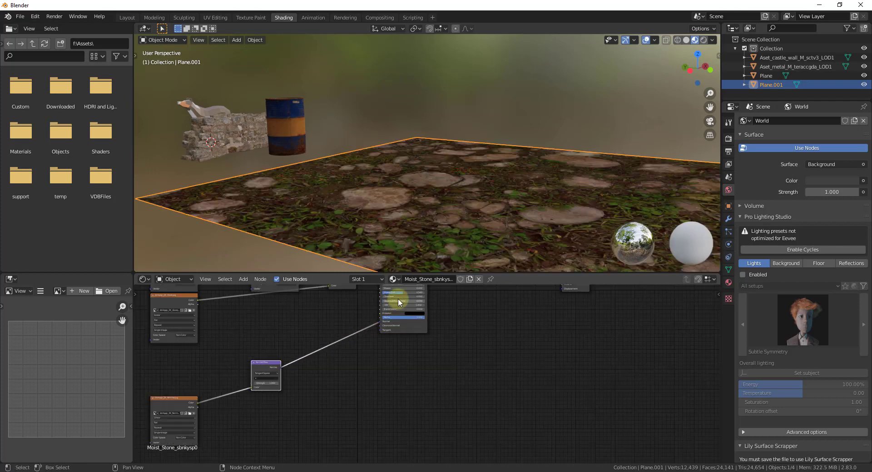
pyautogui.moveTo(397, 298); pyautogui.dragTo(455, 392, button='middle')
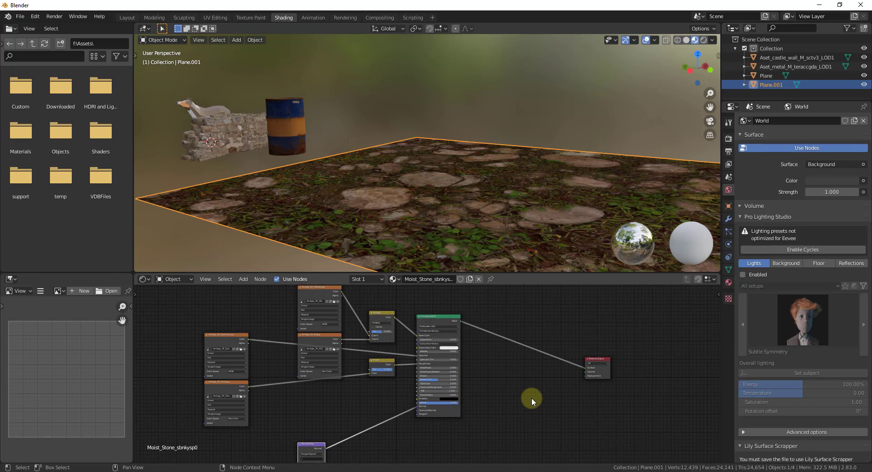
pyautogui.moveTo(404, 132); pyautogui.dragTo(497, 184, button='middle')
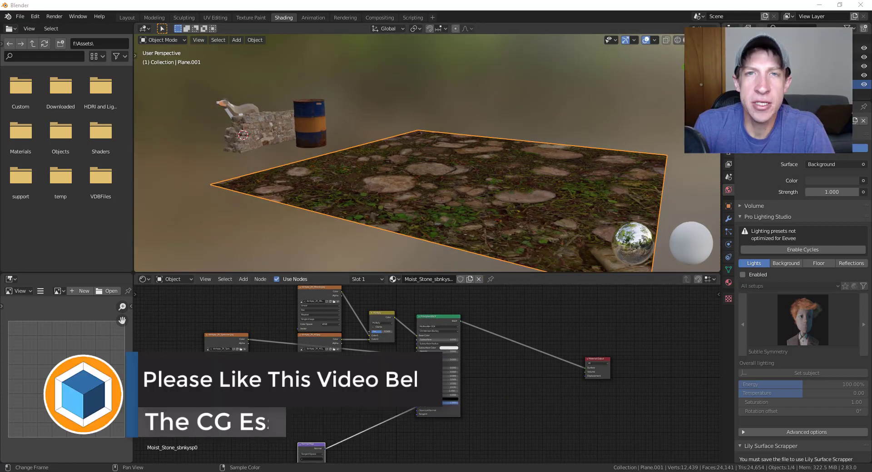